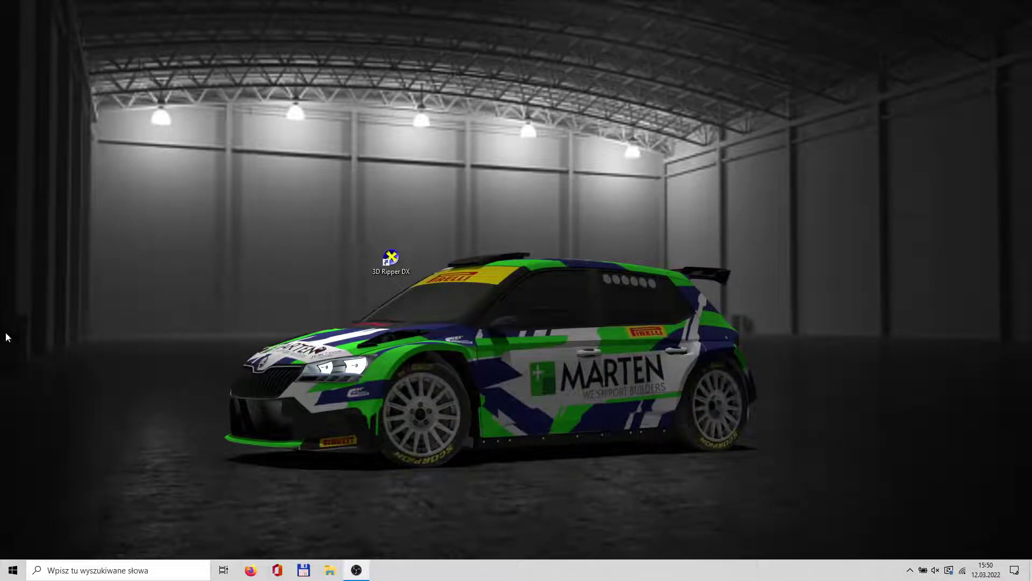
Launch Richard Burns Rally through 3D Ripper DX with Wavefront .OBJ capture enabled
double_click(391, 259)
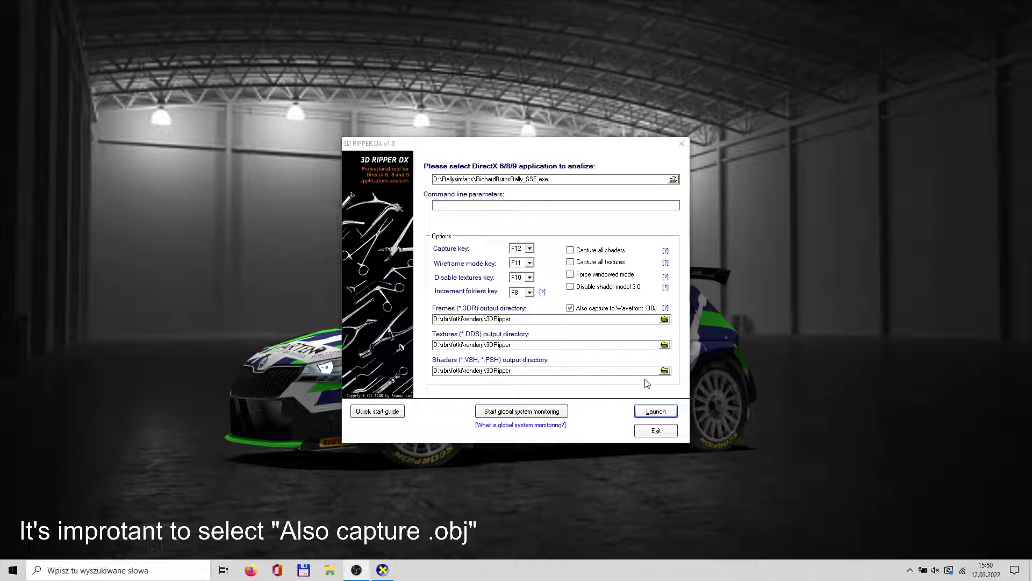
left_click(655, 412)
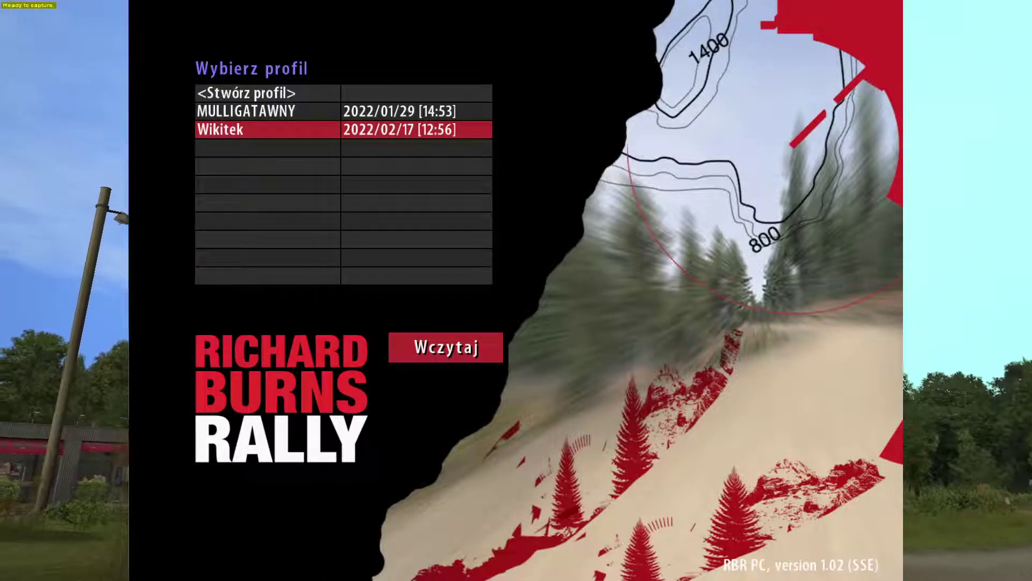
Load the driver profile and start an NGP6 practice run on RSI 2 with the Skoda Fabia R5 evo
key("Return")
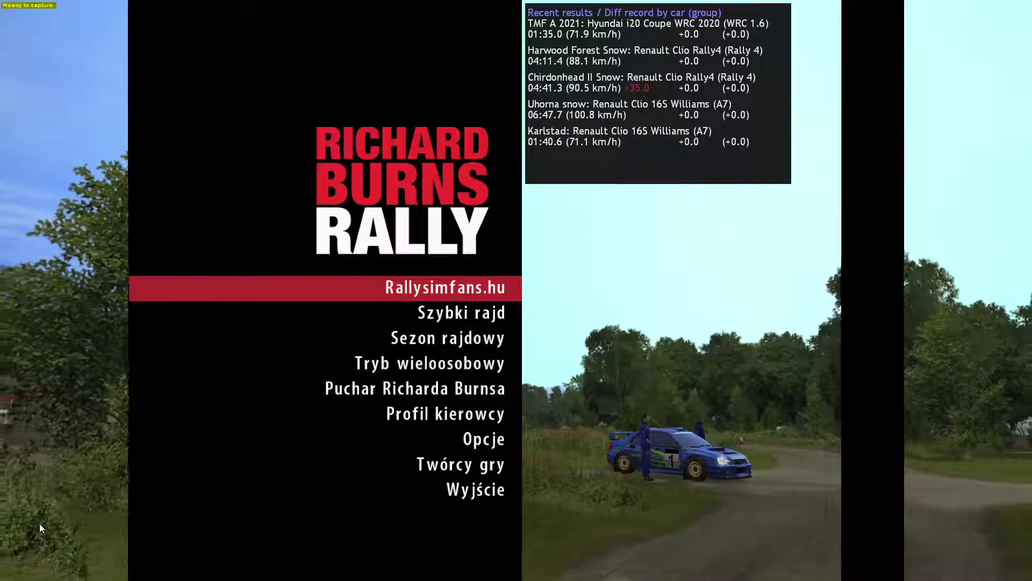
key("Return")
key("Down")
key("Down")
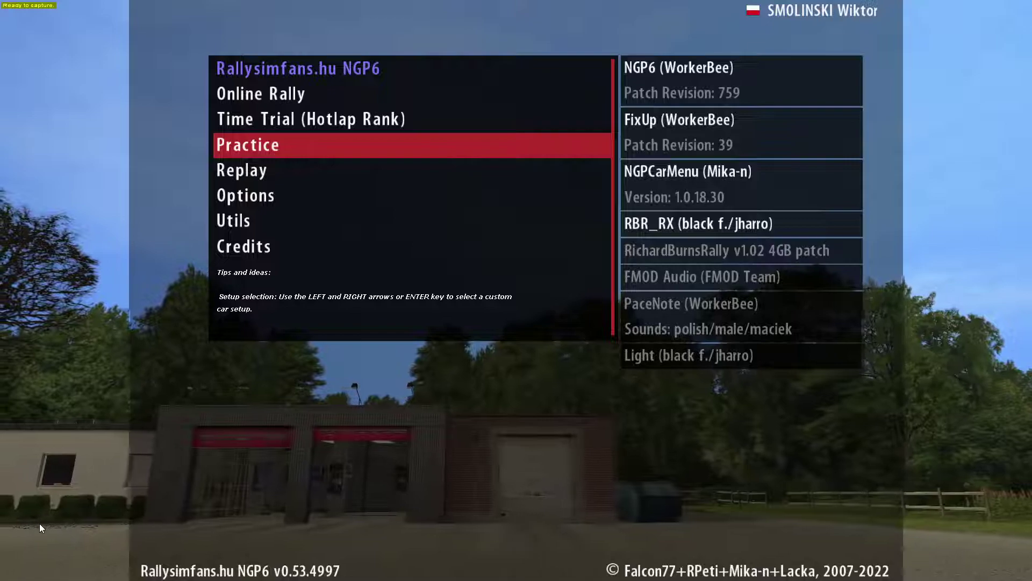
key("Return")
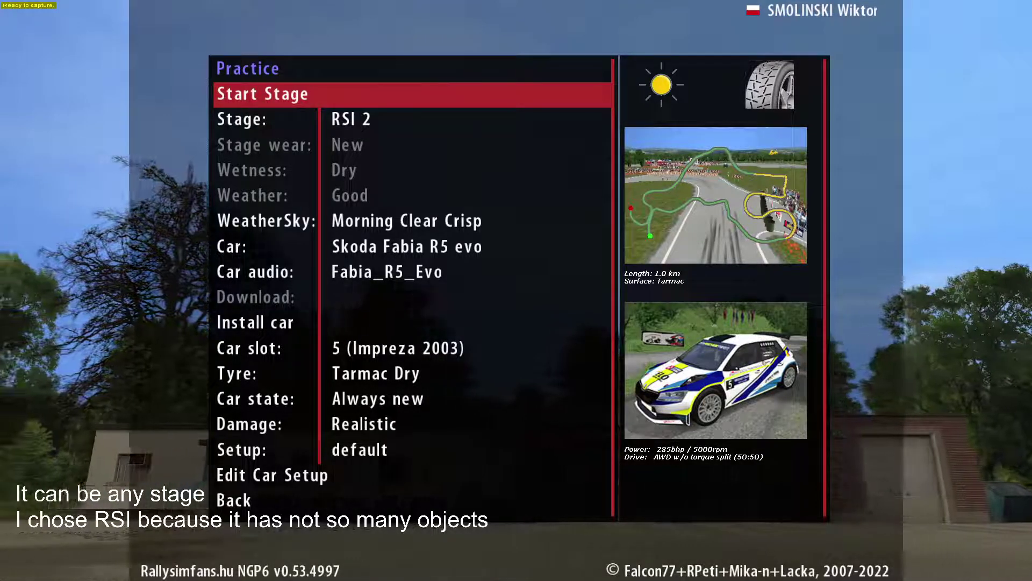
key("Return")
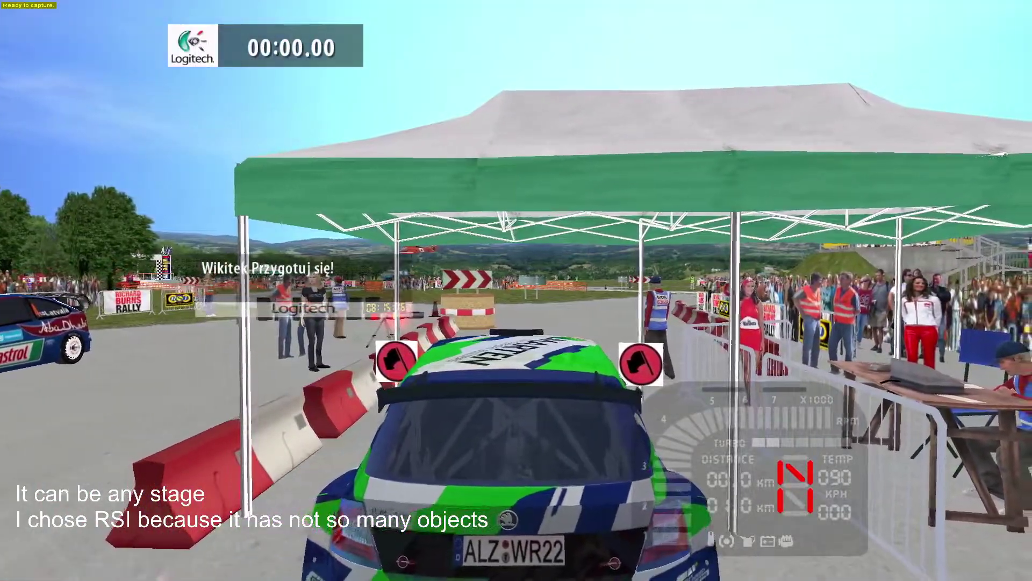
Capture the start-line scene with F12 and wait through the not-responding dialog until done
key("F12")
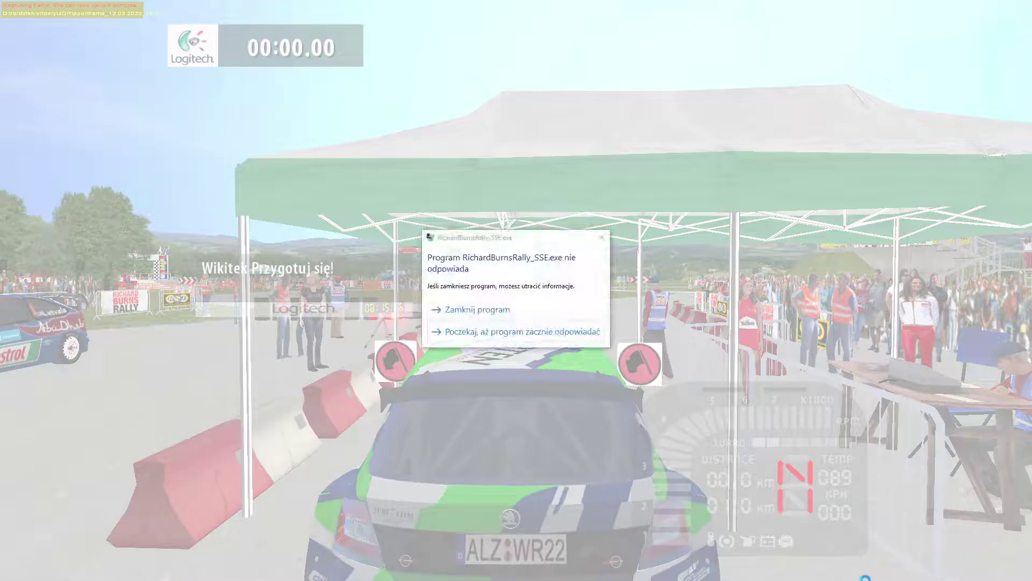
left_click(571, 328)
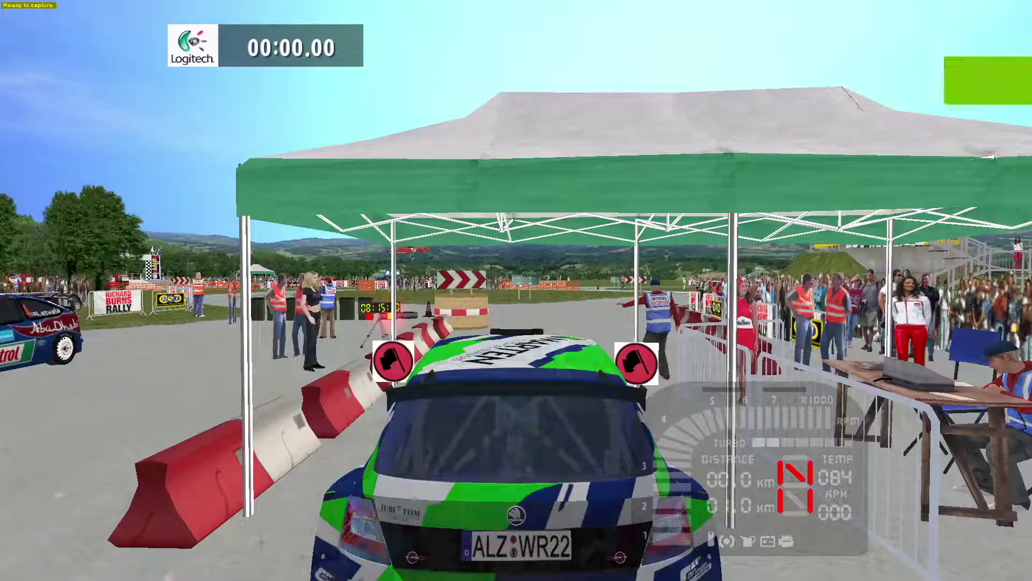
Abandon the practice stage and exit to the main menu, confirming with Tak
key("Escape")
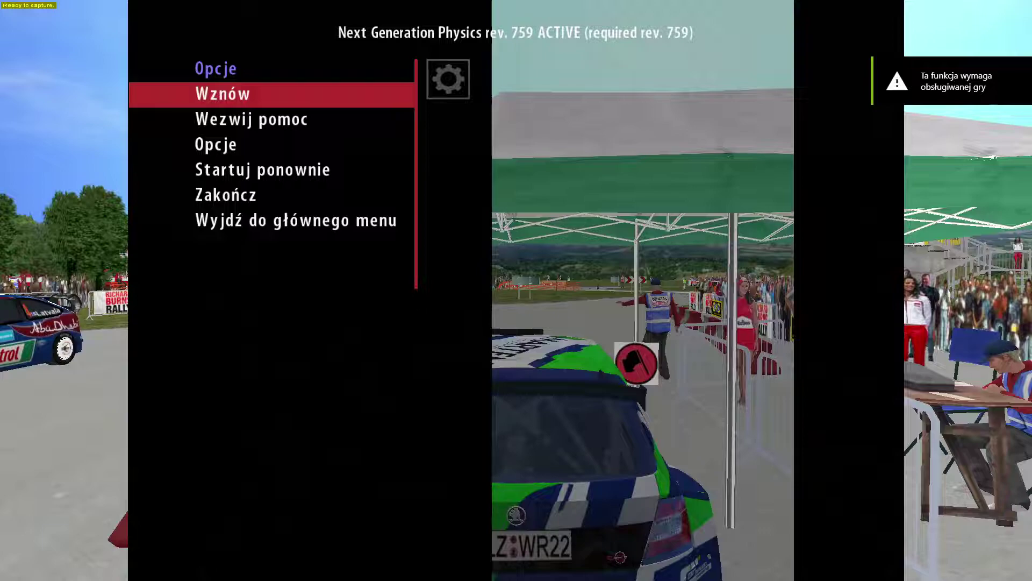
key("Down")
key("Down")
key("Down")
key("Return")
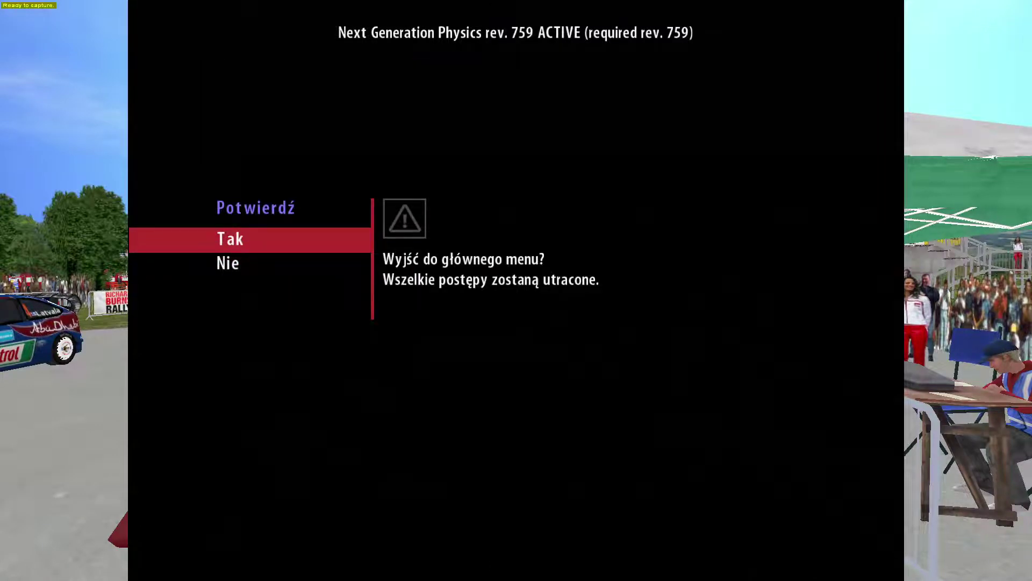
key("Return")
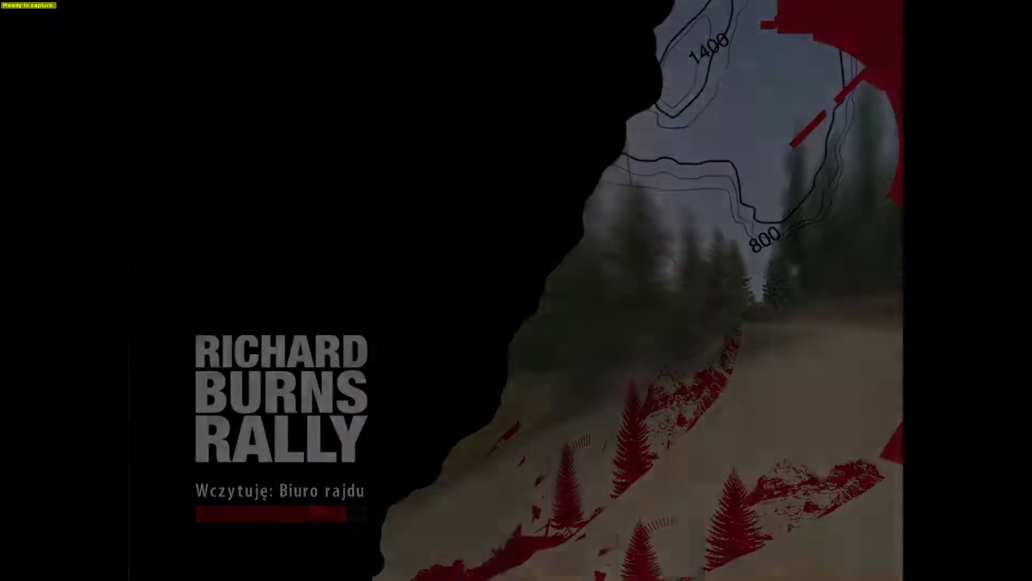
Back out of the practice and NGP6 menus and quit the game
key("Up")
key("Return")
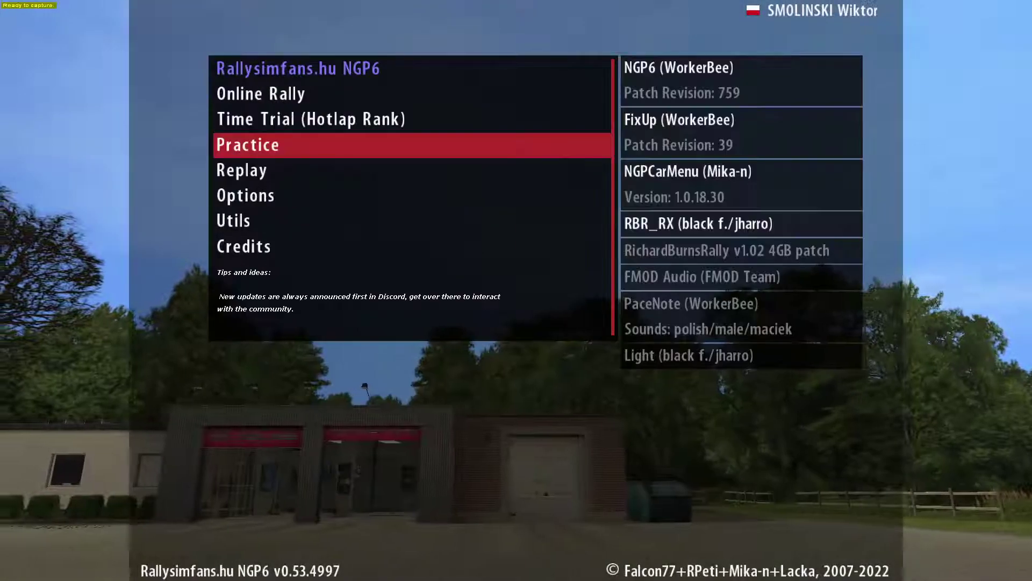
key("Up")
key("Escape")
key("Up")
key("Up")
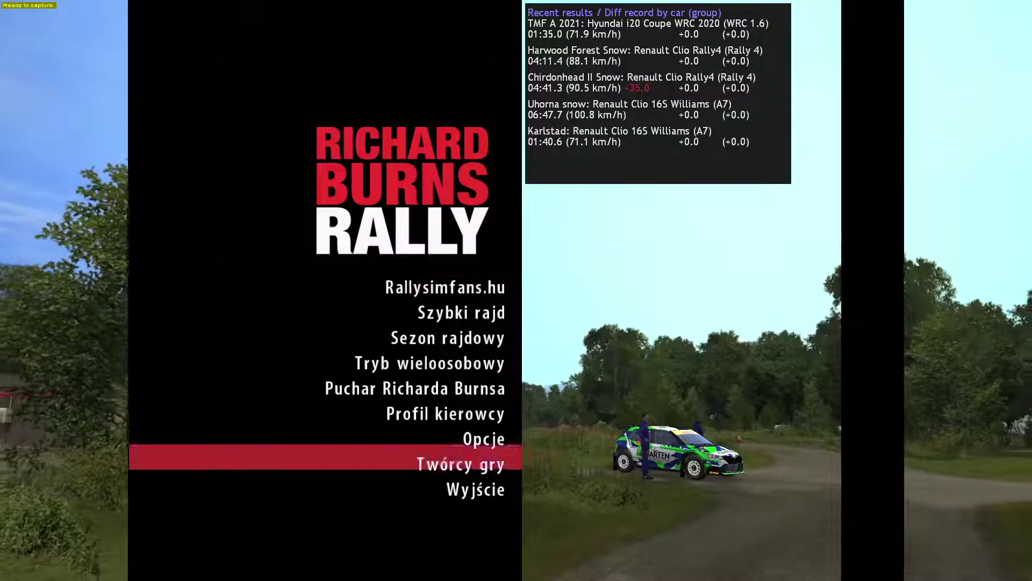
key("Escape")
key("Return")
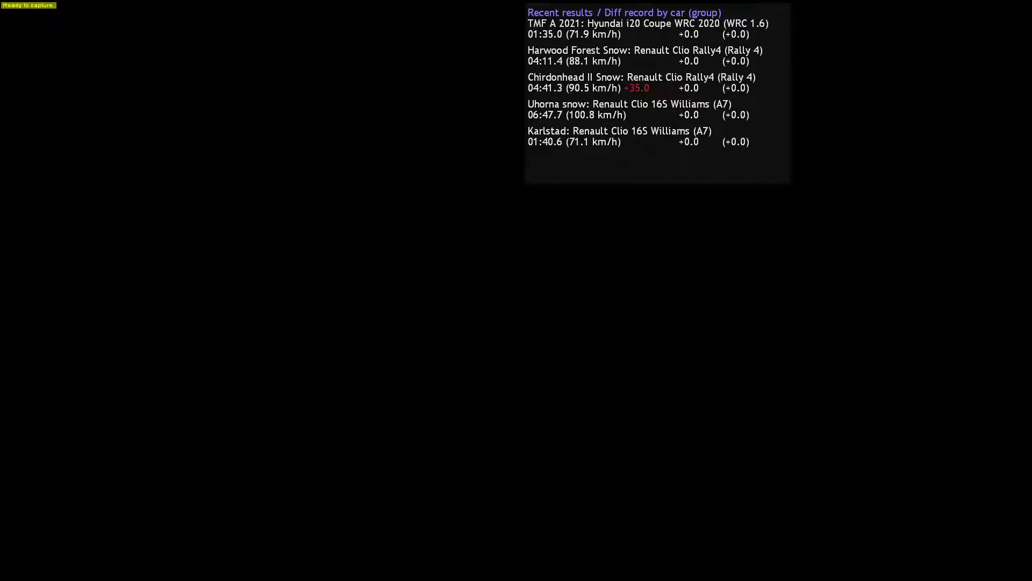
Launch Blender from Windows search and dismiss the splash screen
key("super")
type("bl")
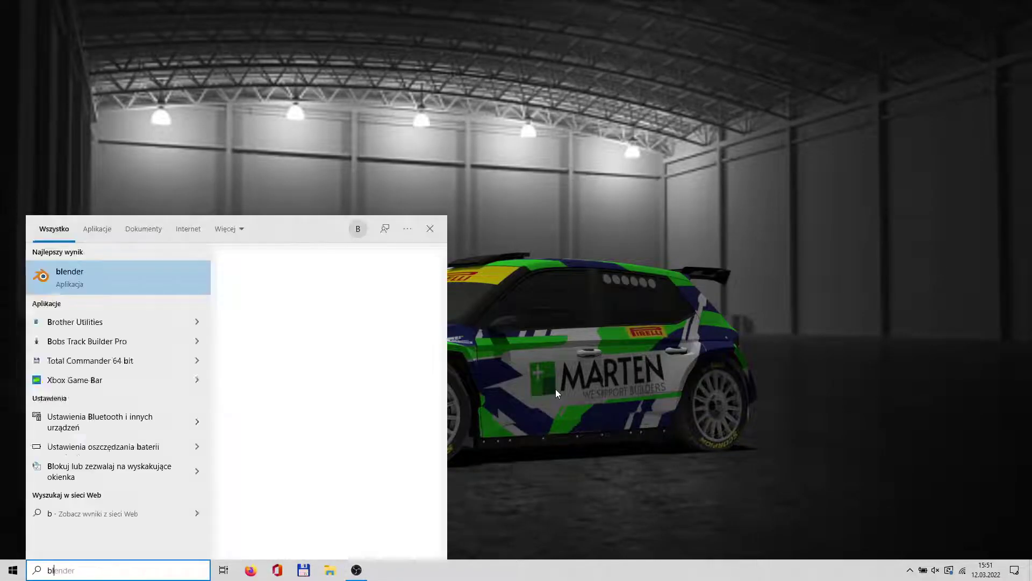
key("Return")
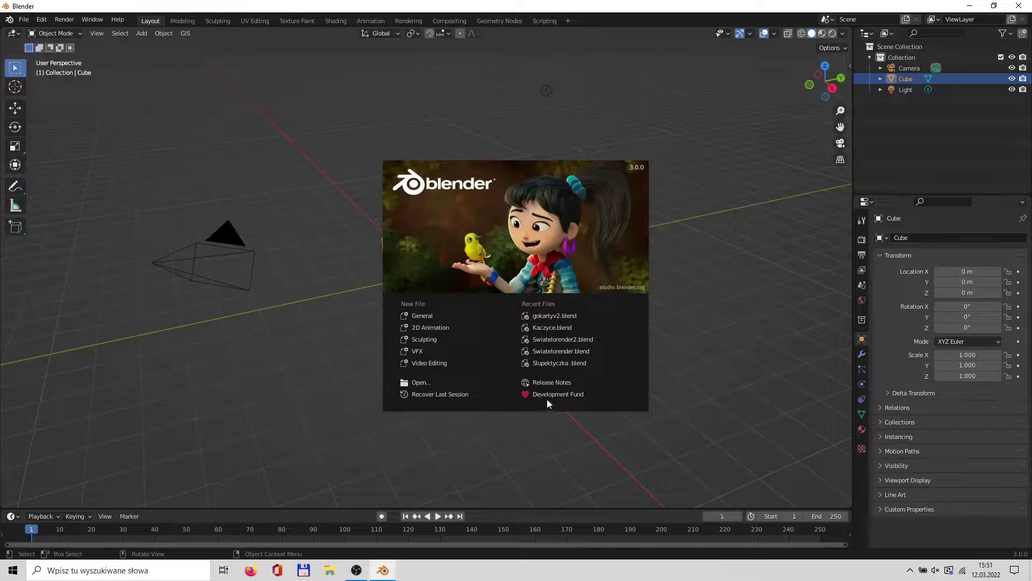
left_click(524, 450)
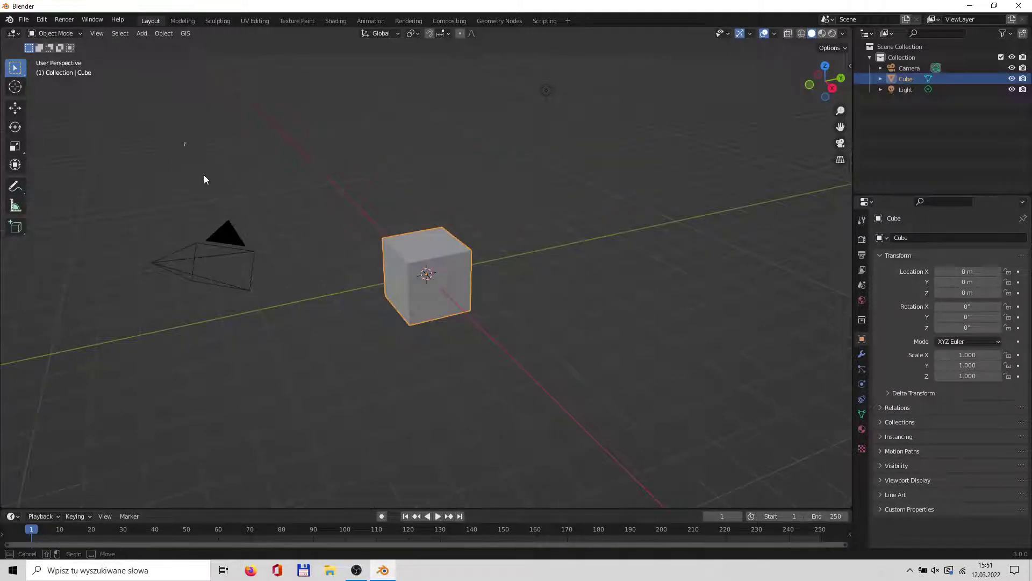
Delete the default camera, cube and light from the scene
left_click_drag(185, 141, 605, 400)
key("Delete")
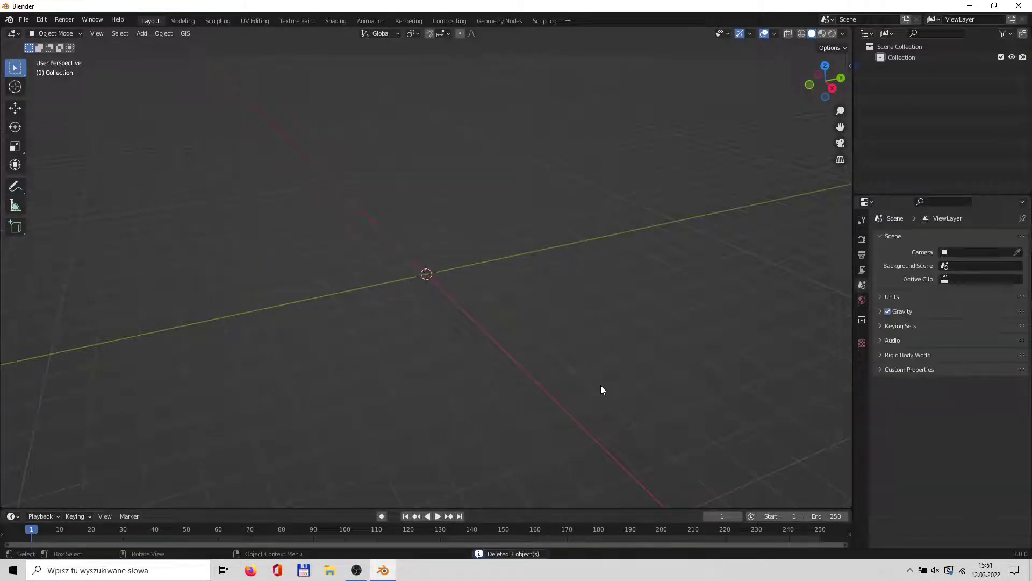
left_click(24, 20)
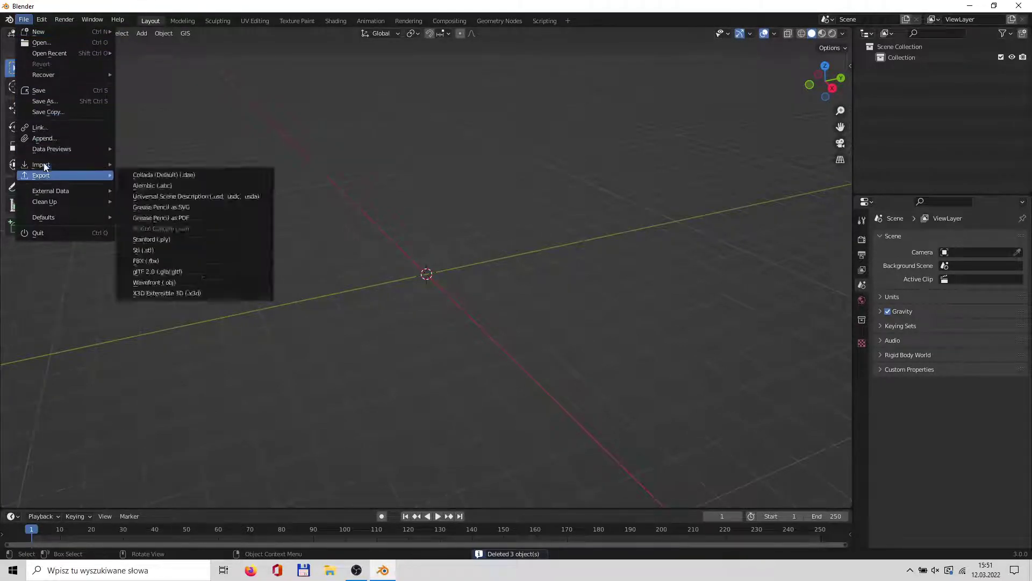
Import frame_12.03.2022_15.51.05 from the 3DRipper folder as a Wavefront OBJ
mouse_move(41, 164)
left_click(157, 272)
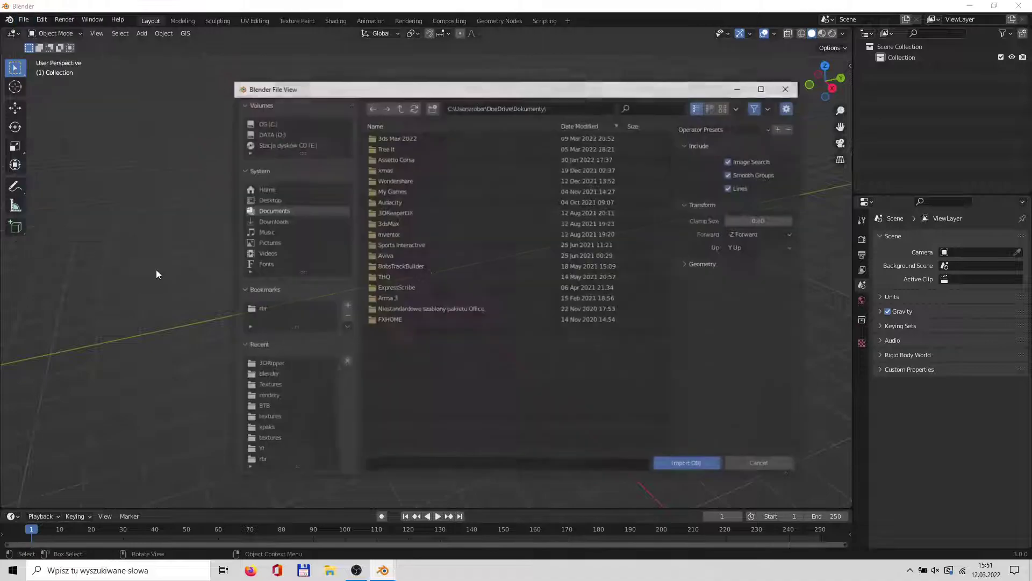
left_click(269, 365)
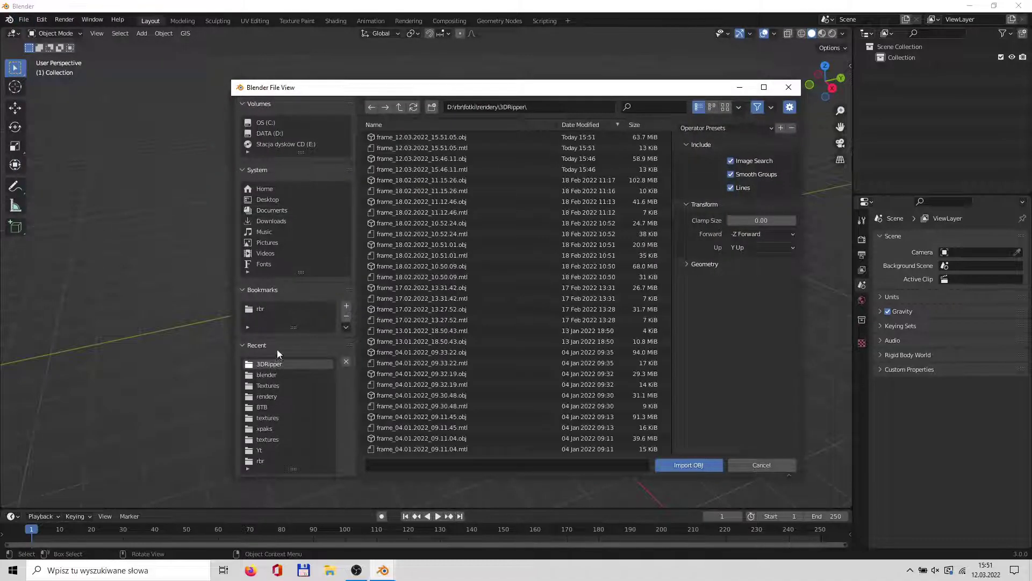
double_click(608, 137)
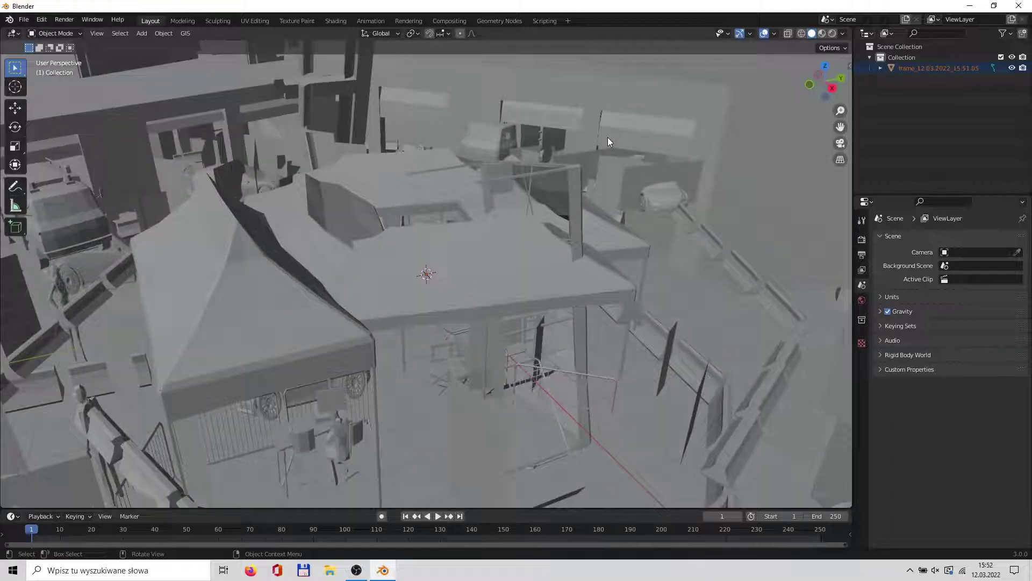
Switch the viewport to Material Preview shading to show the captured textures
mouse_move(488, 245)
middle_mouse_down()
mouse_move(391, 268)
mouse_move(375, 261)
mouse_move(396, 286)
mouse_move(320, 273)
middle_mouse_up()
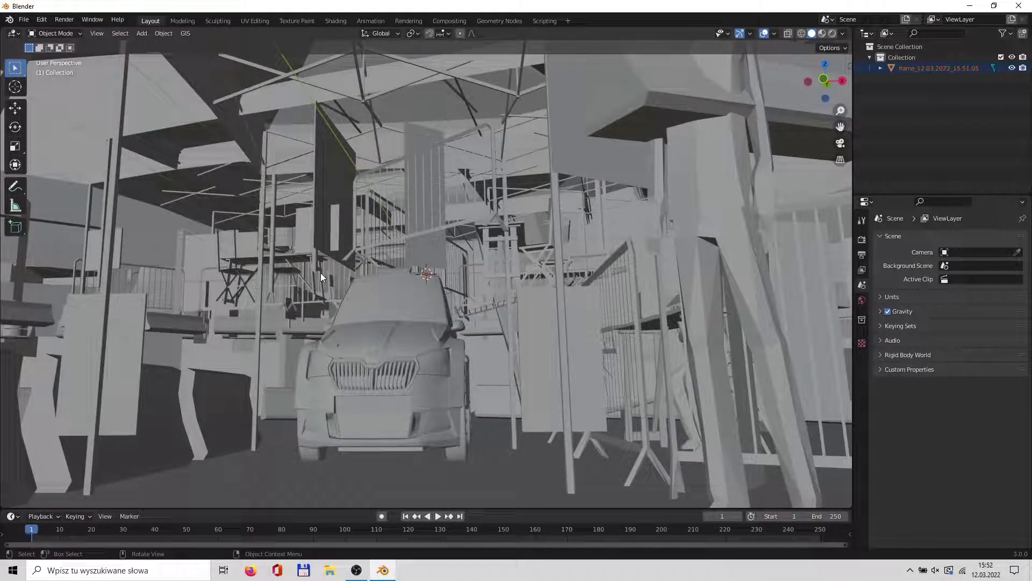
left_click(822, 33)
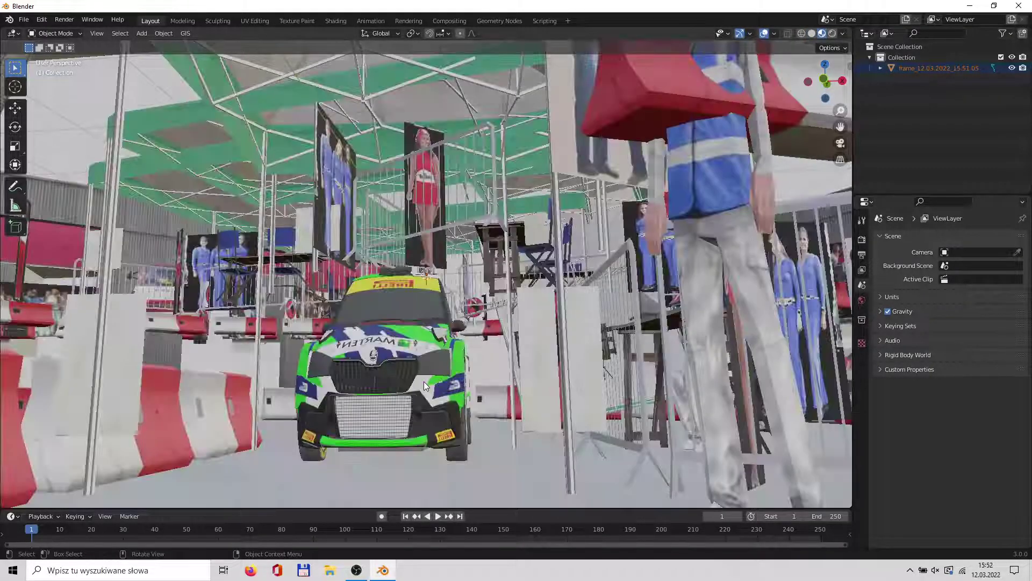
middle_click_drag(423, 380, 429, 392)
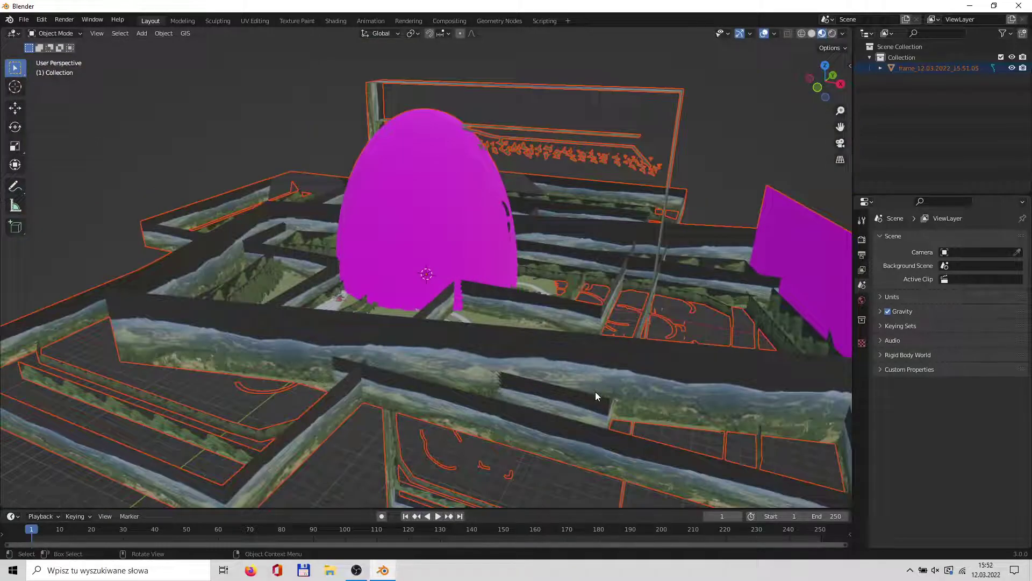
Select the imported frame object and remove its material_29 slot in Material Properties
middle_click_drag(429, 392, 524, 318)
left_click(801, 323)
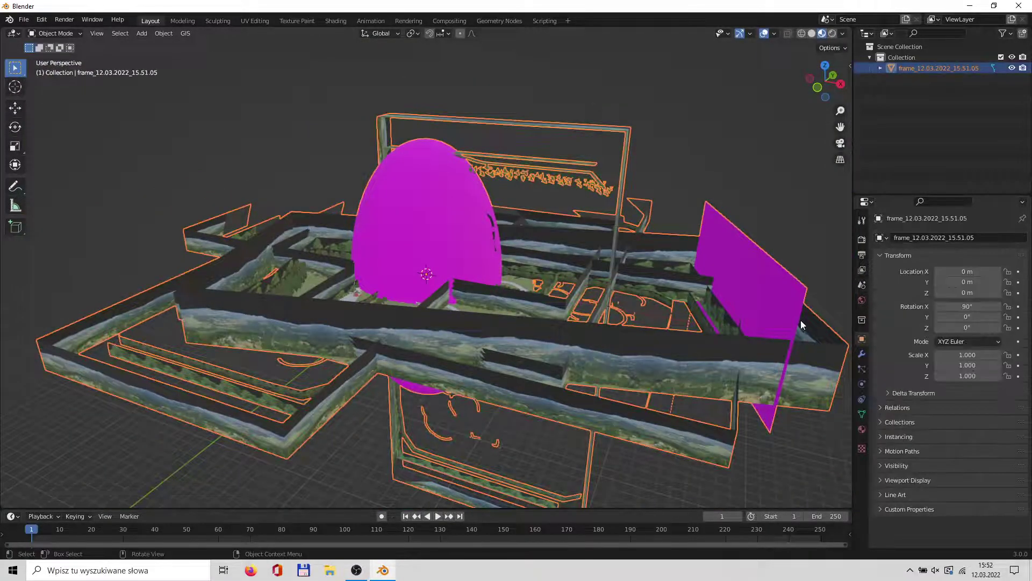
left_click(862, 429)
left_click(924, 256)
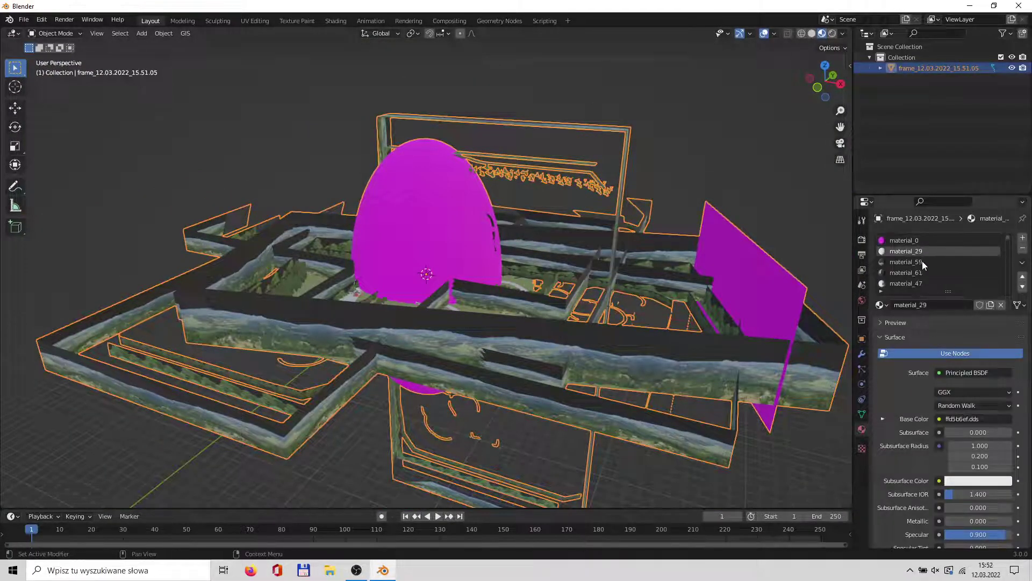
left_click(892, 322)
Remove the other surplus material slots, including material_70, 67, 88, 83, 111, 104, 96, 58, 11, 14, 30, 36 and 110
left_click(1022, 249)
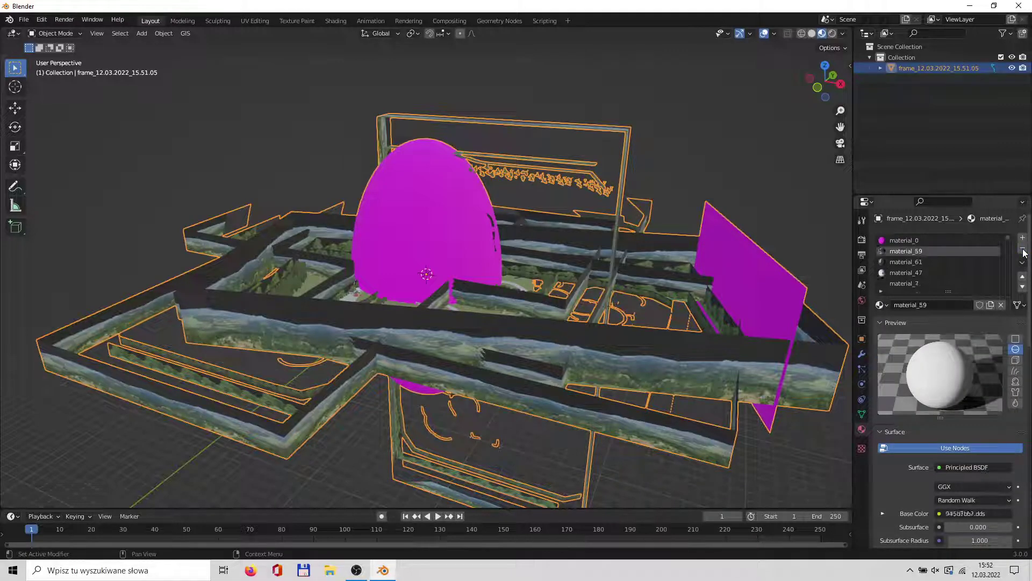
left_click(1023, 251)
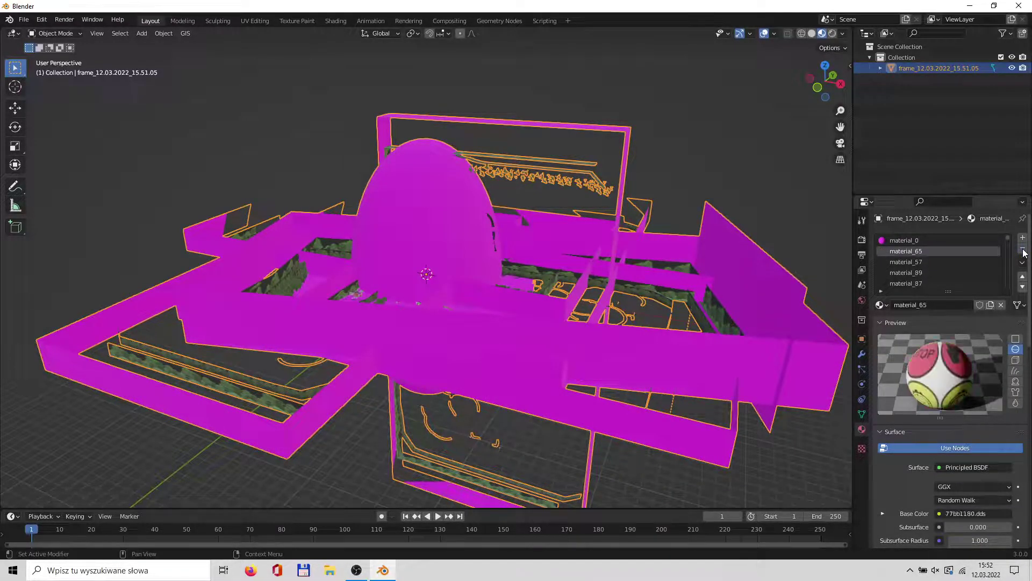
left_click(1023, 251)
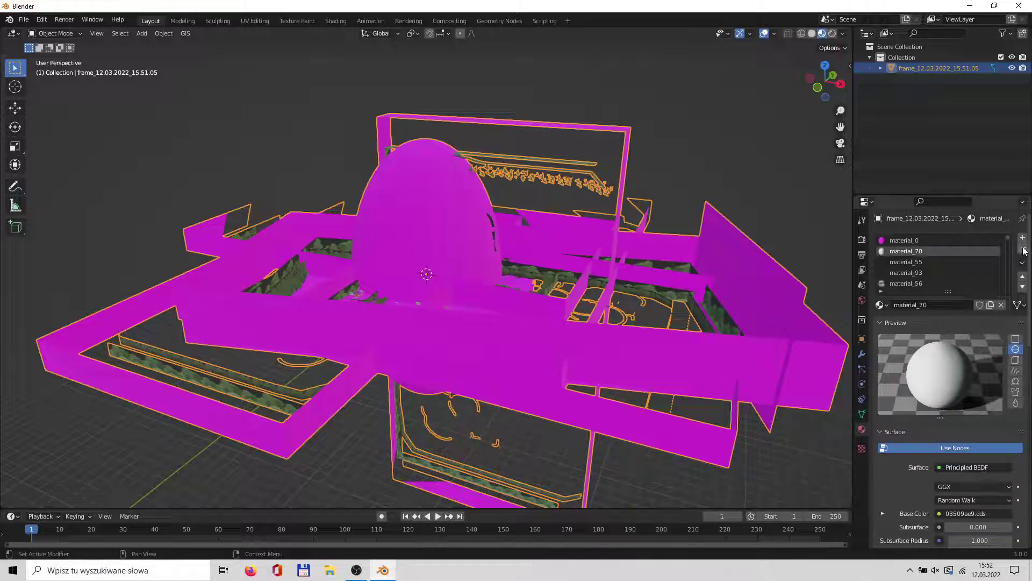
left_click(1023, 250)
left_click(1023, 250)
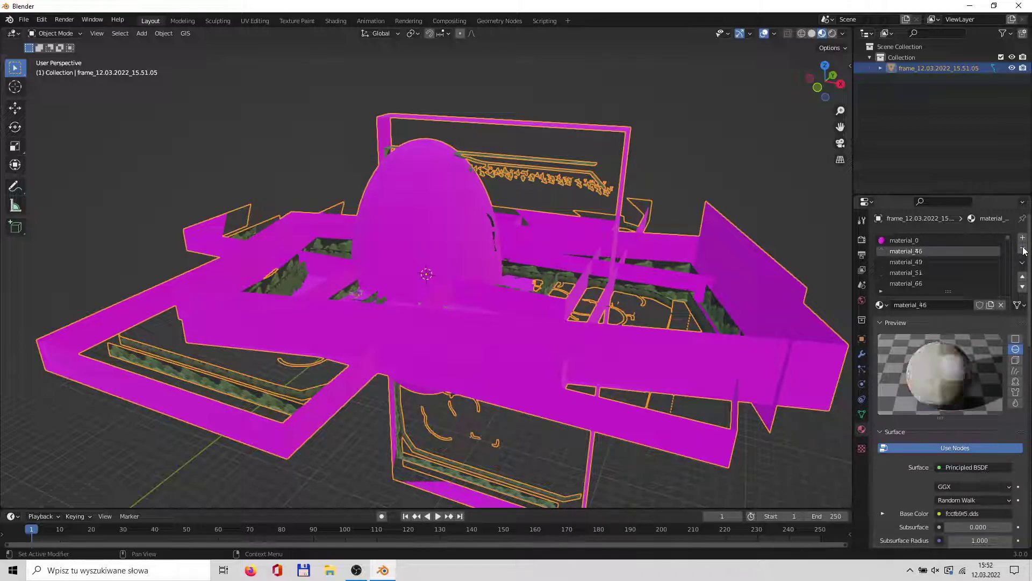
left_click(1023, 250)
left_click(1023, 251)
left_click(1023, 251)
left_click(1023, 251)
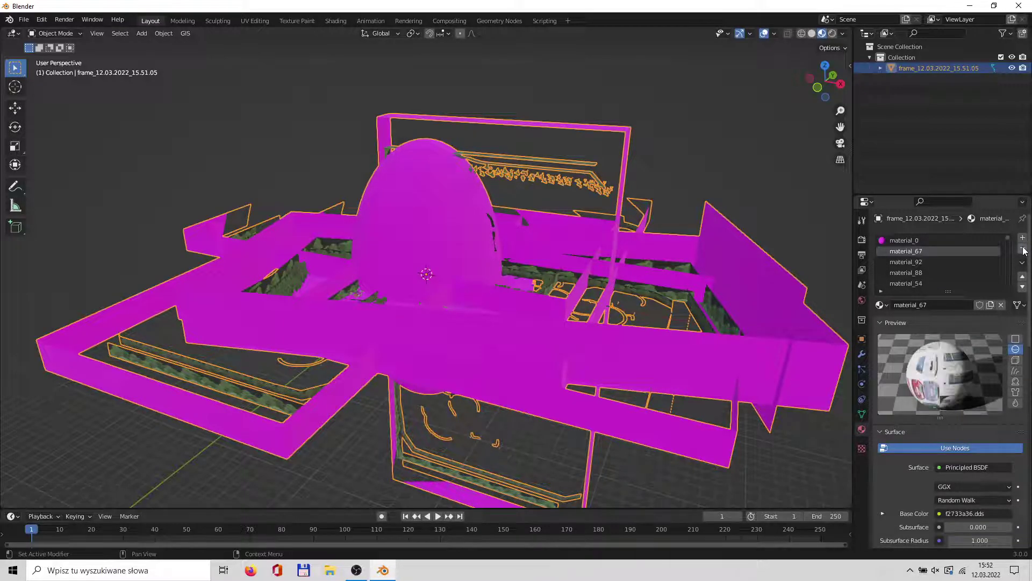
left_click(1024, 251)
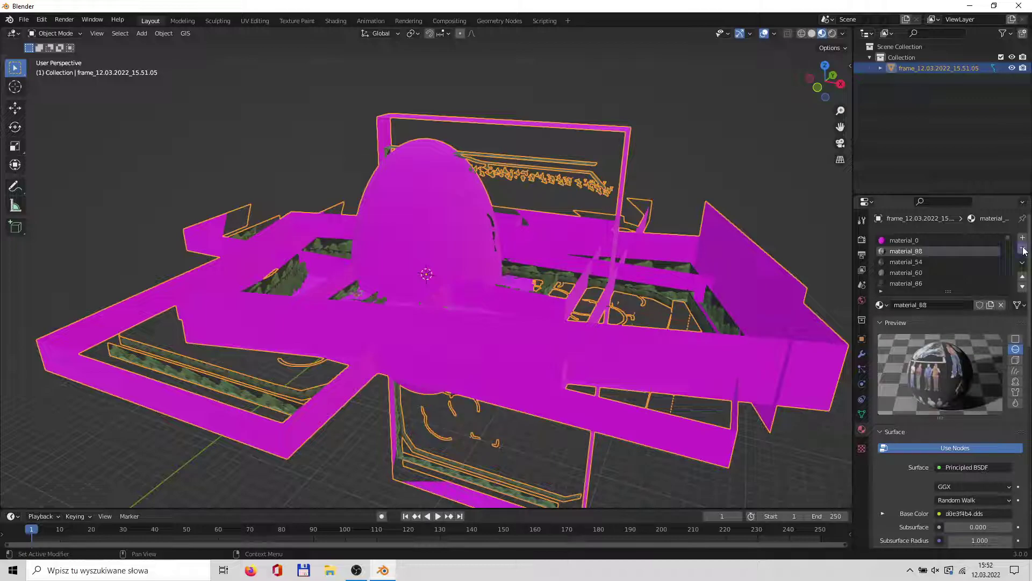
left_click(1023, 250)
left_click(1023, 250)
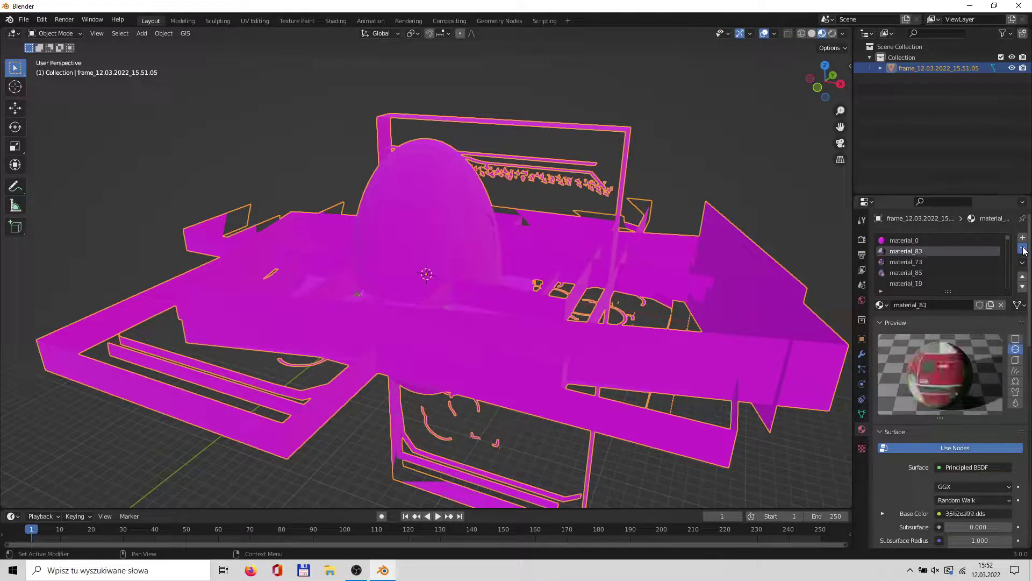
left_click(1024, 250)
left_click(1023, 251)
left_click(1023, 251)
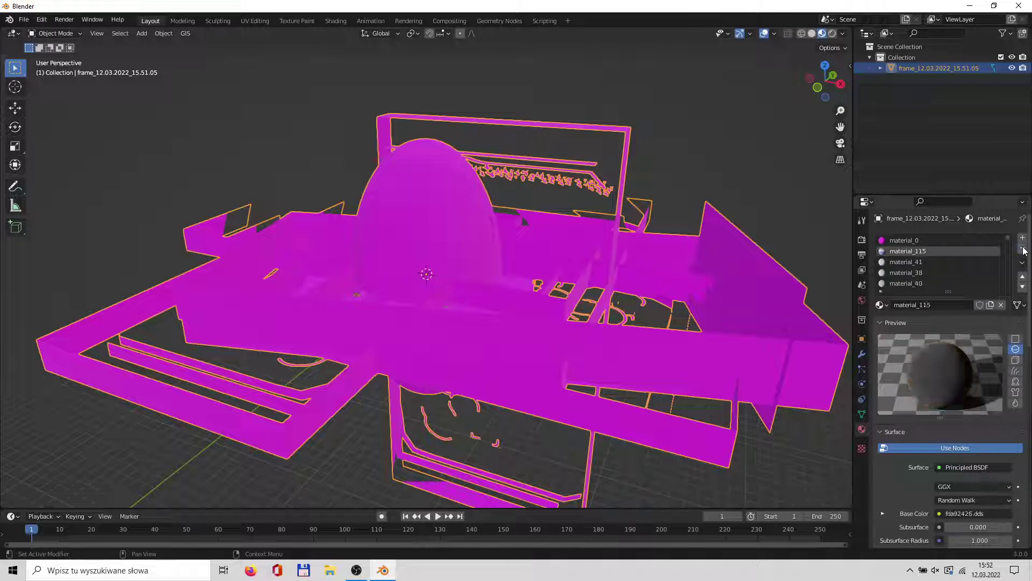
left_click(1023, 251)
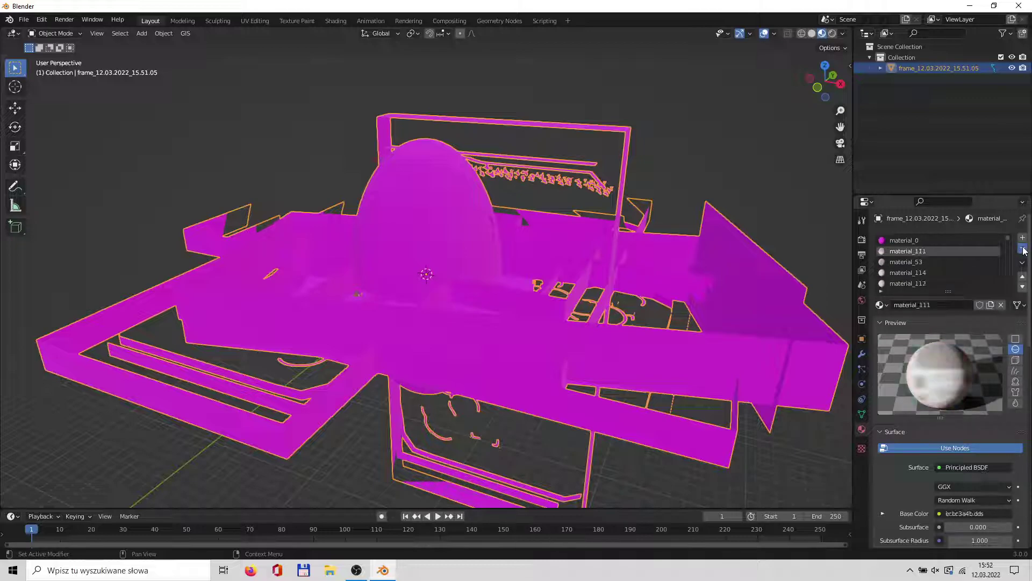
left_click(1023, 250)
left_click(1023, 251)
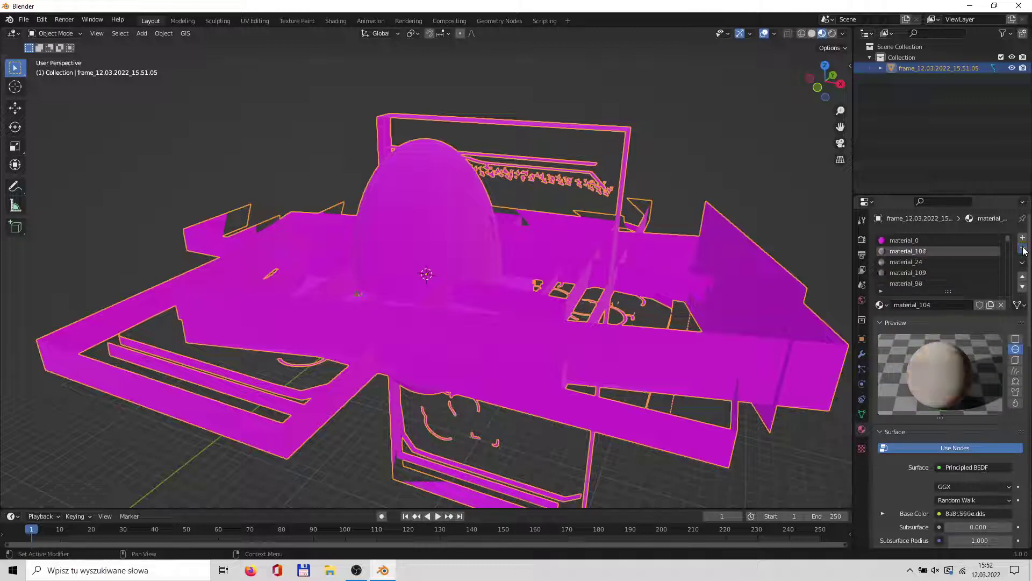
left_click(1023, 251)
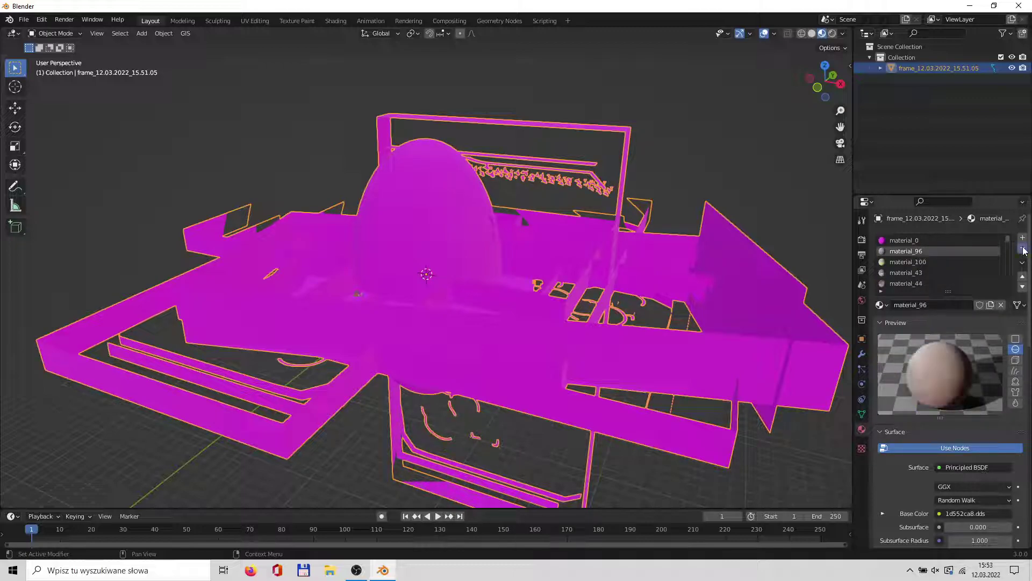
left_click(1023, 251)
left_click(1023, 251)
left_click(1023, 250)
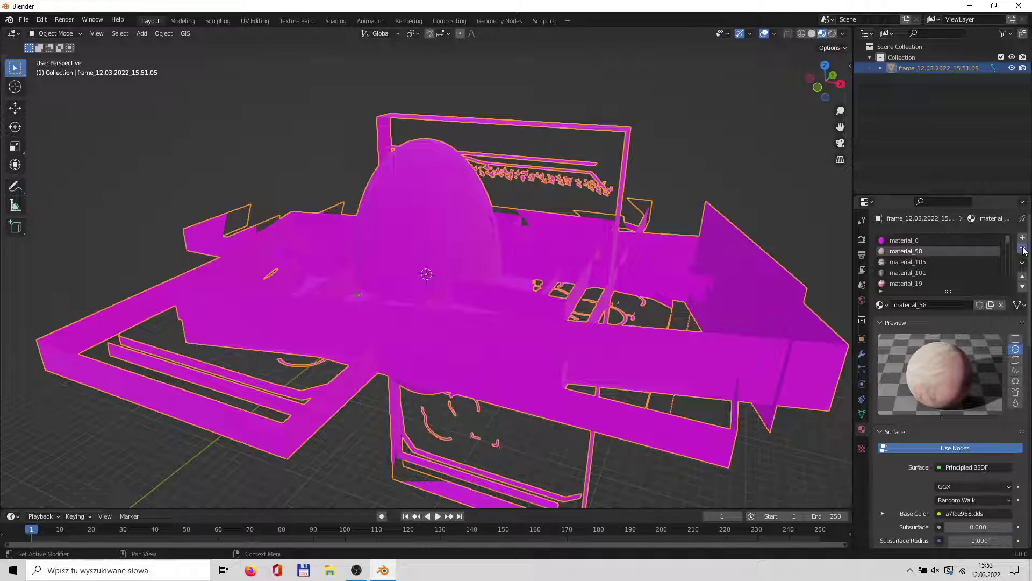
left_click(1023, 251)
left_click(1023, 250)
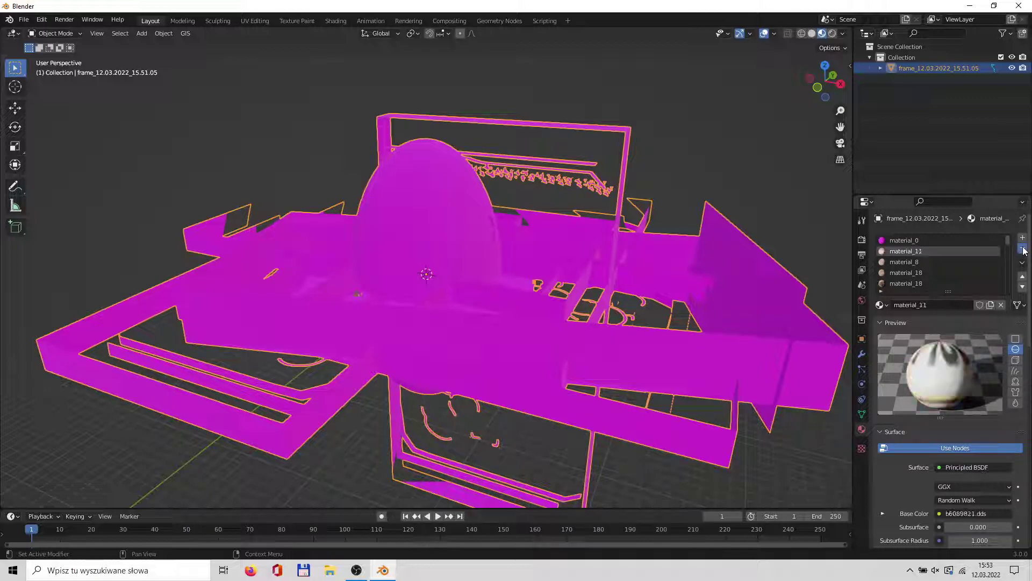
left_click(1023, 251)
left_click(1023, 250)
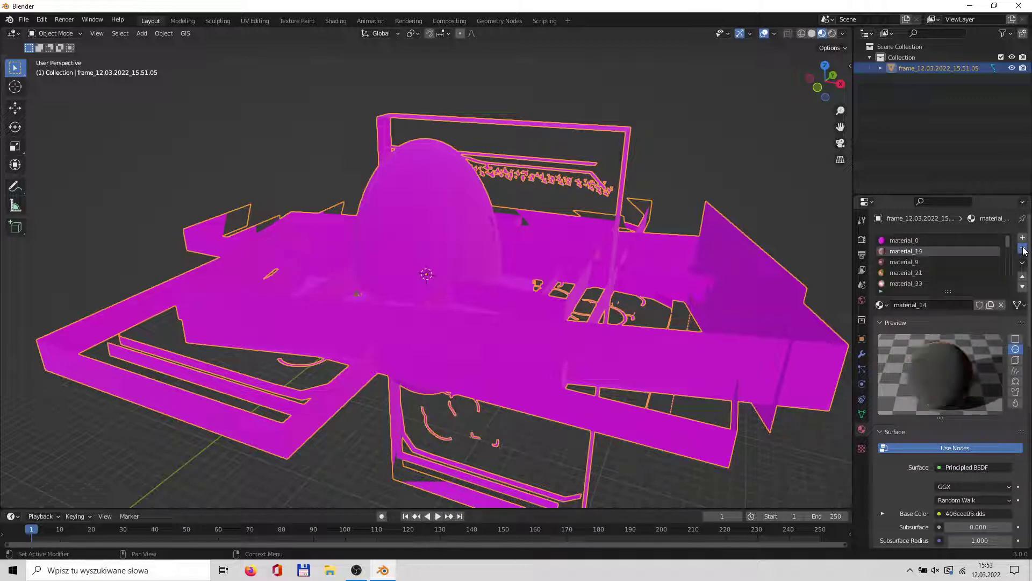
left_click(1023, 251)
left_click(1023, 251)
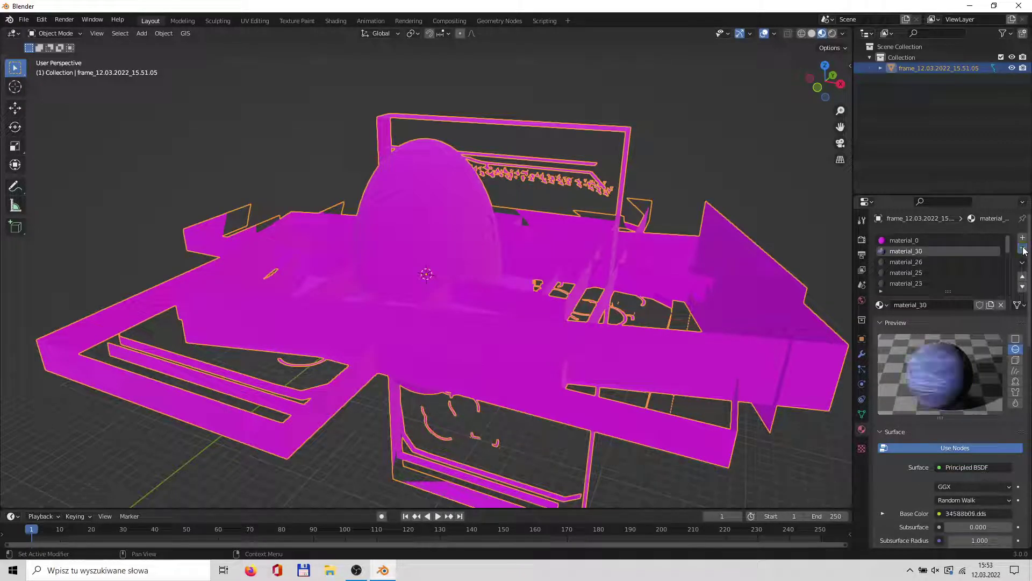
left_click(1023, 251)
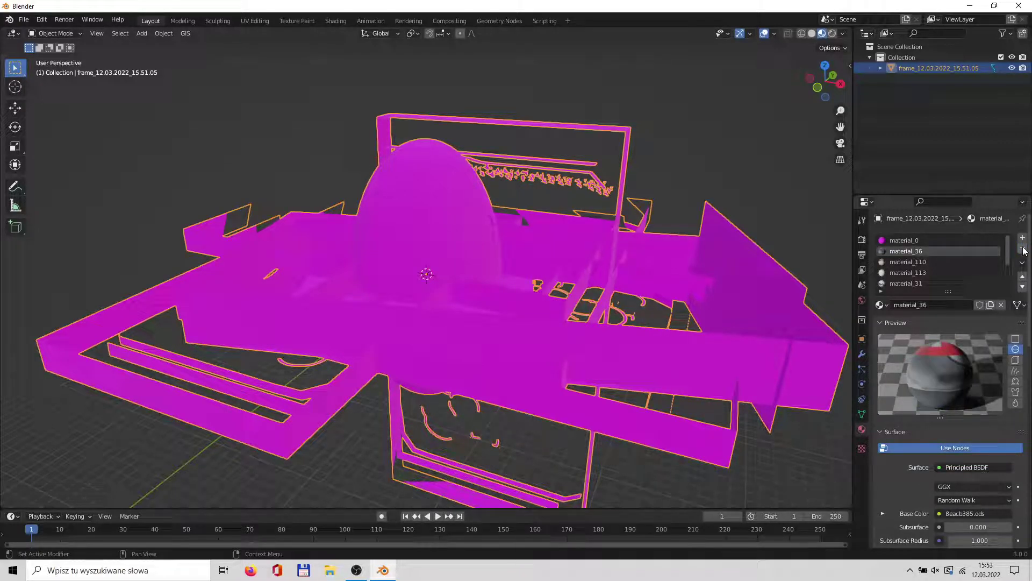
left_click(1023, 250)
left_click(1023, 250)
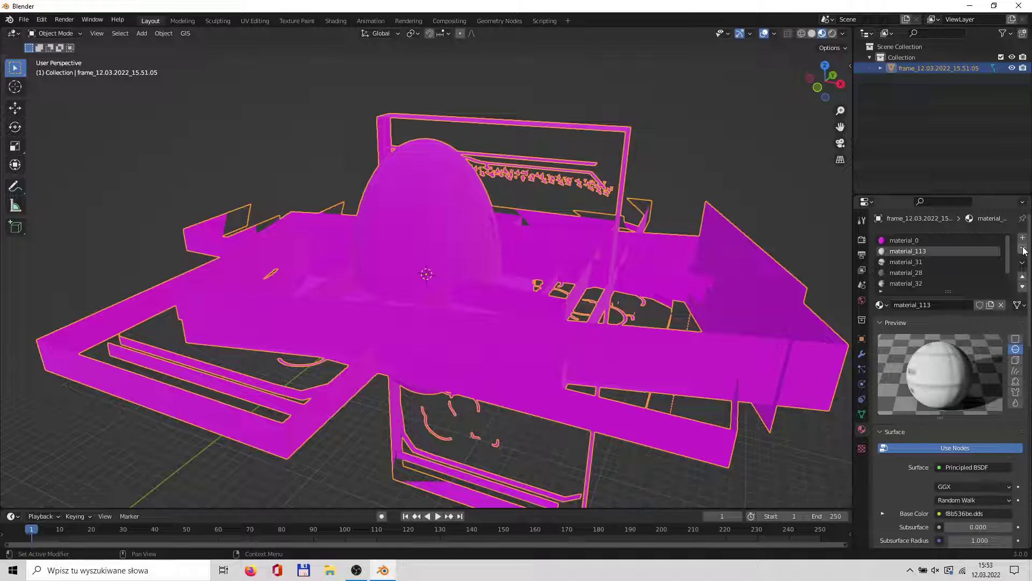
left_click(1023, 250)
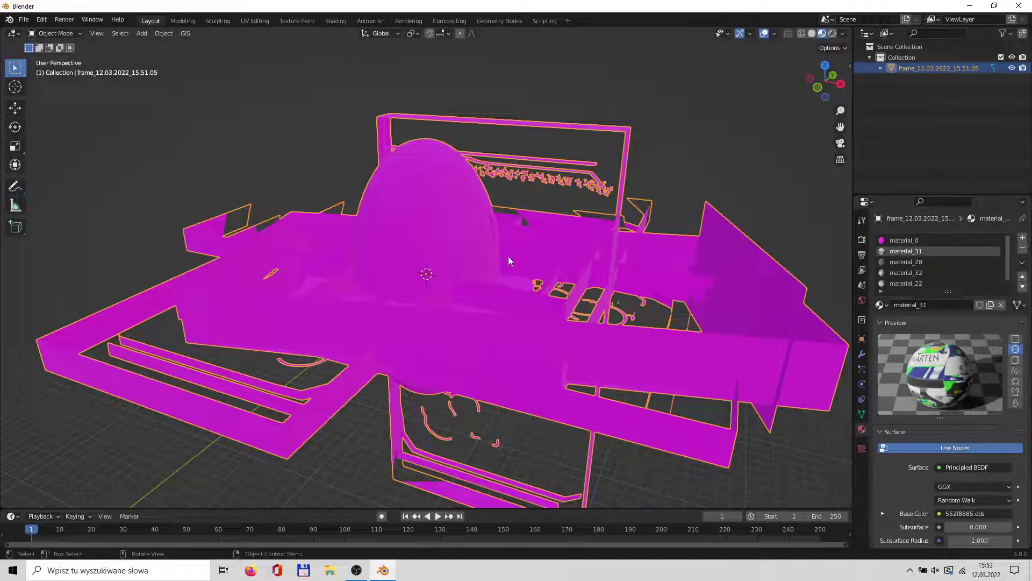
In Edit Mode, select and delete all faces using material_0, the magenta scene geometry
left_click(55, 33)
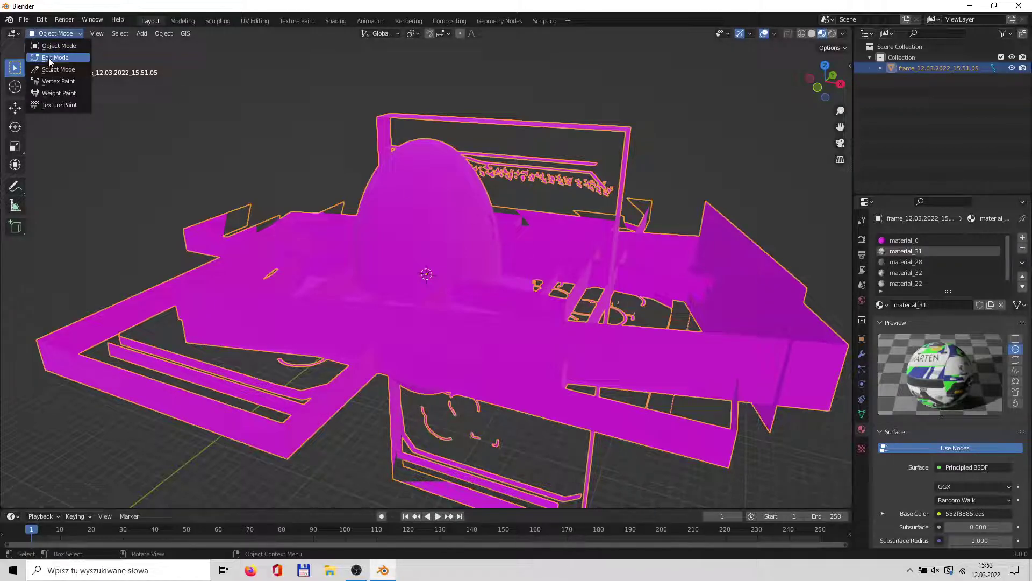
left_click(48, 57)
left_click(917, 241)
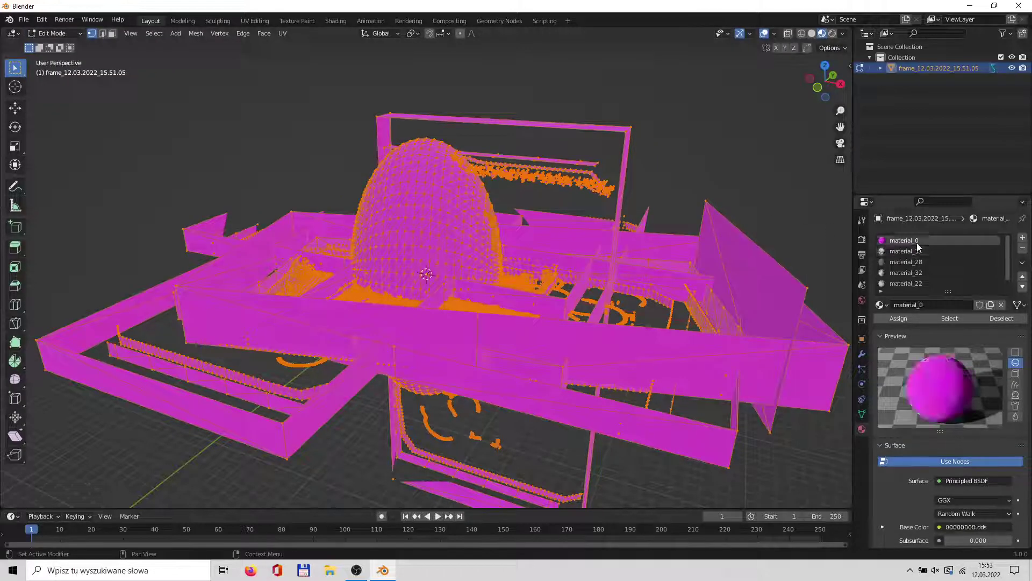
key("alt+a")
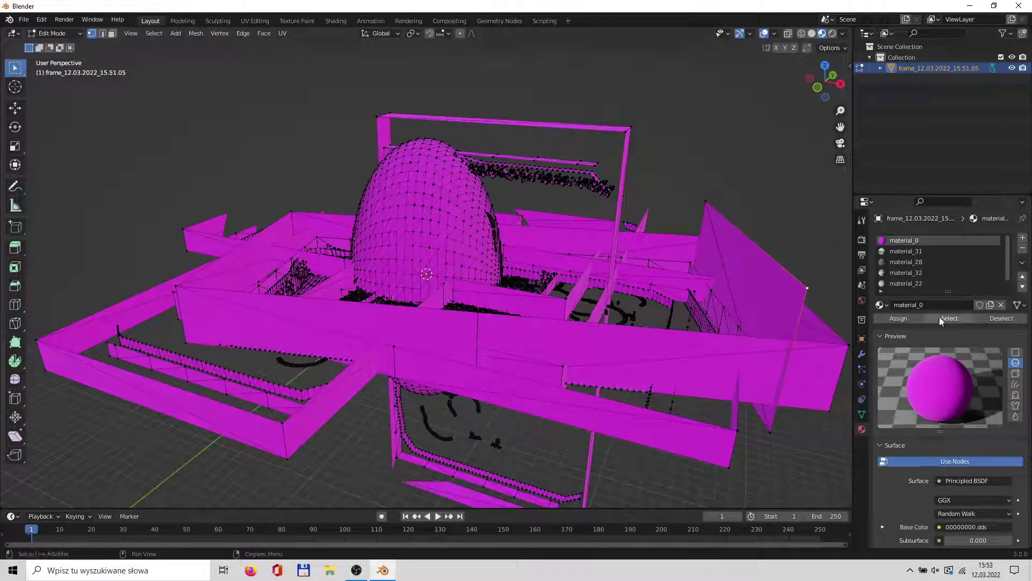
left_click(944, 320)
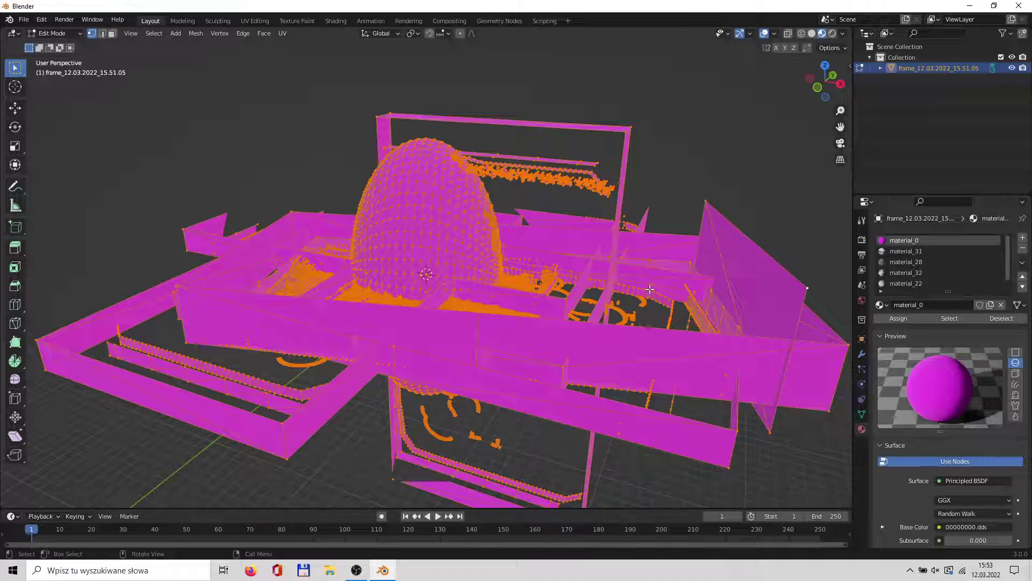
key("x")
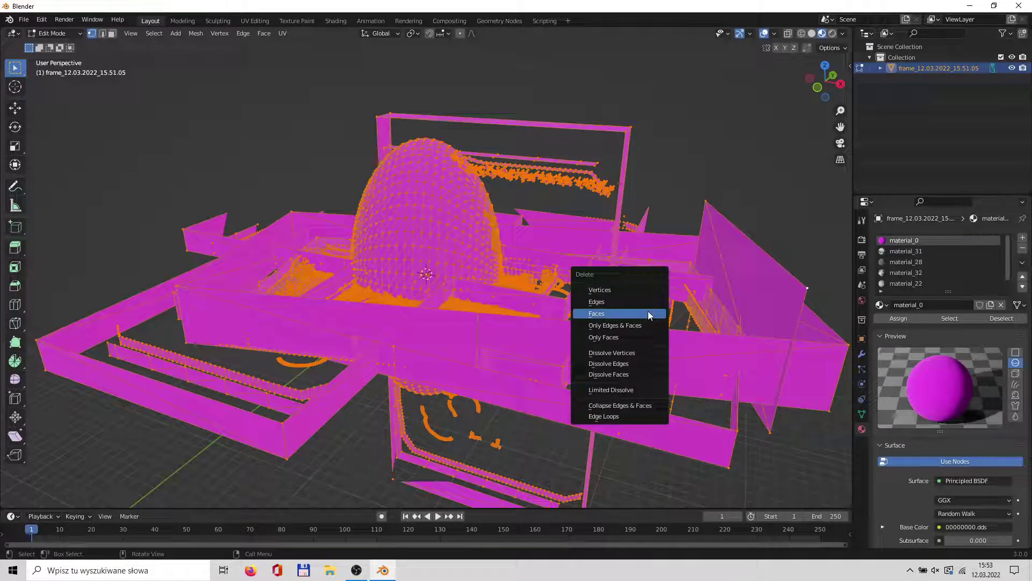
left_click(648, 313)
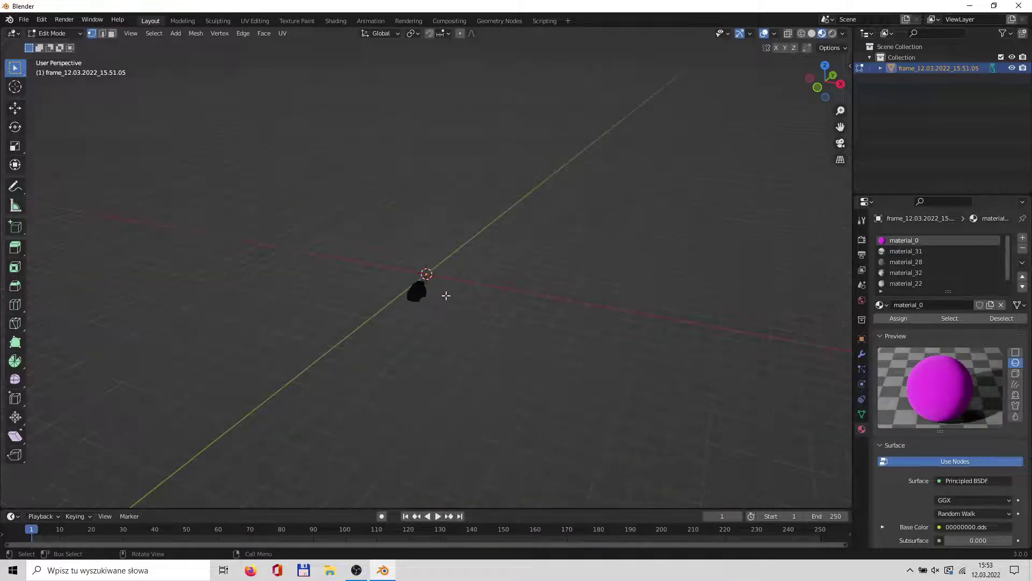
Delete the material_2 faces under the car and return to Object Mode
key("ctrl+z")
key("Tab")
mouse_move(445, 295)
middle_mouse_down()
mouse_move(330, 275)
mouse_move(231, 281)
mouse_move(476, 282)
middle_mouse_up()
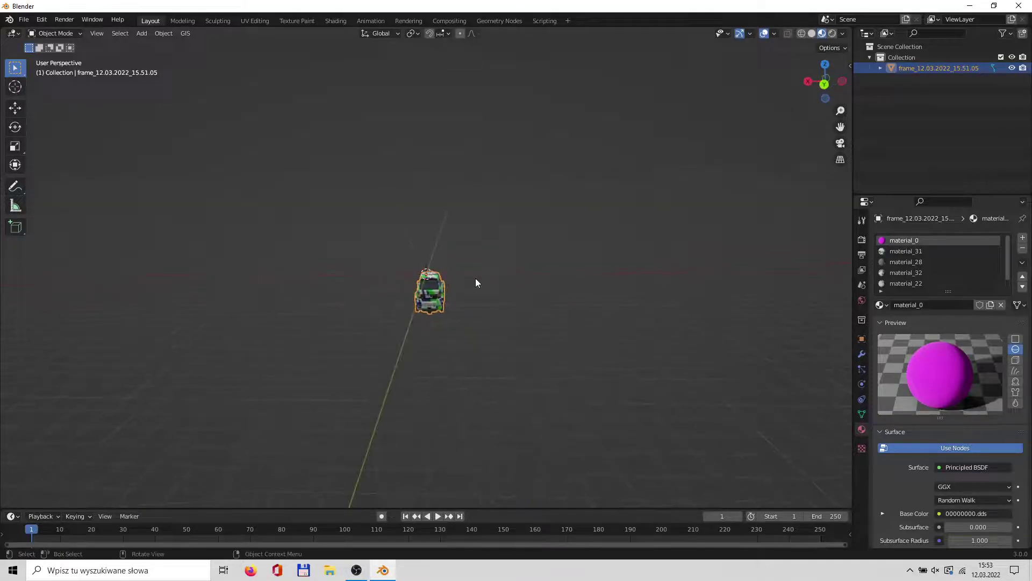
scroll(476, 282, "up", 2)
scroll(476, 283, "up", 3)
scroll(915, 275, "down", 1)
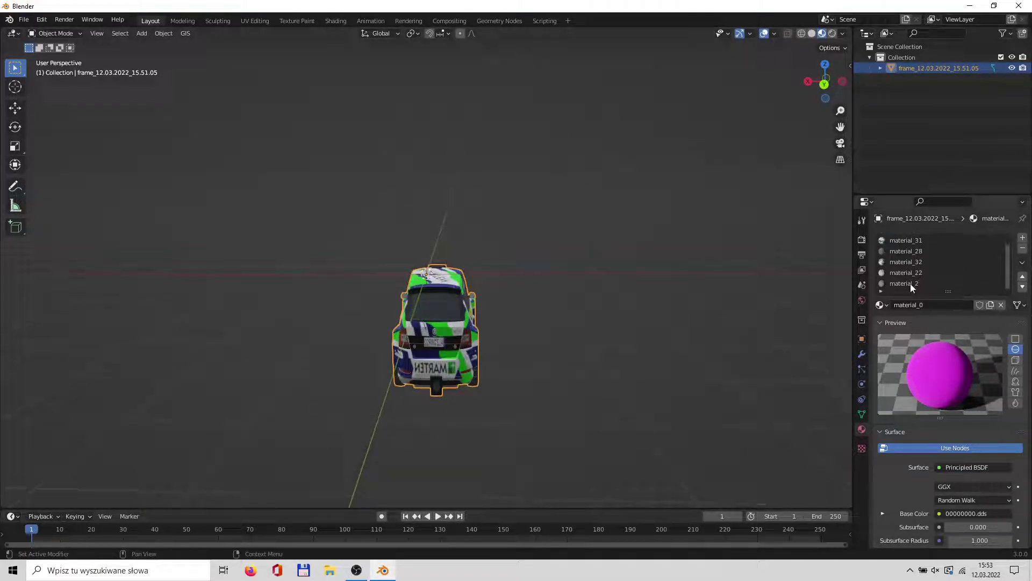
left_click(911, 284)
key("Tab")
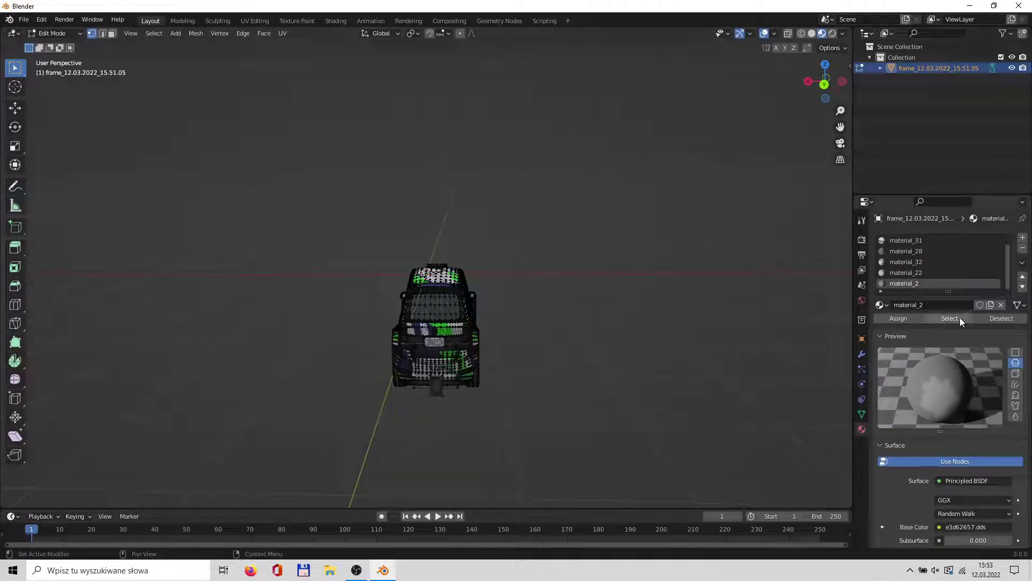
left_click(959, 317)
key("x")
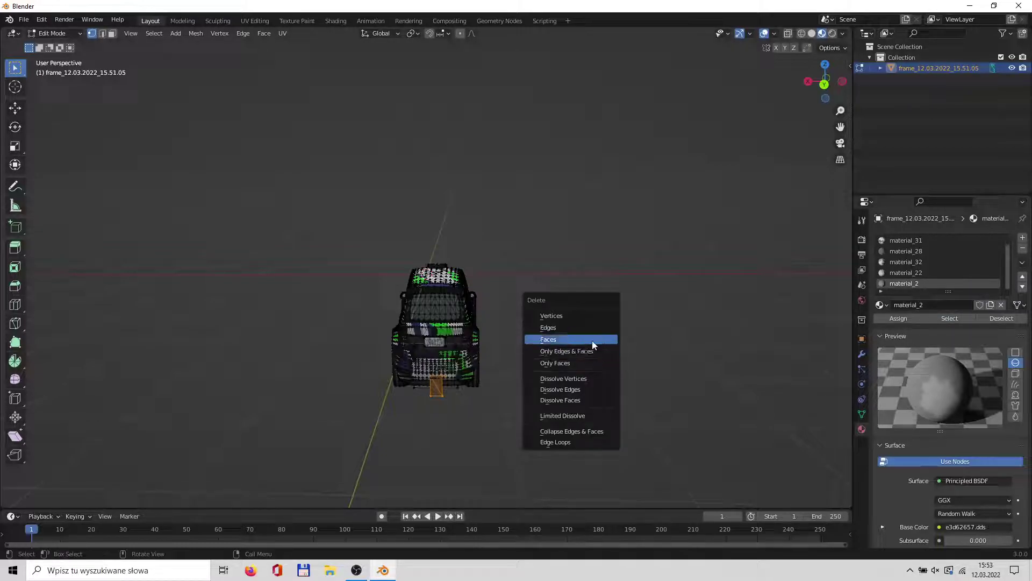
left_click(596, 339)
key("Tab")
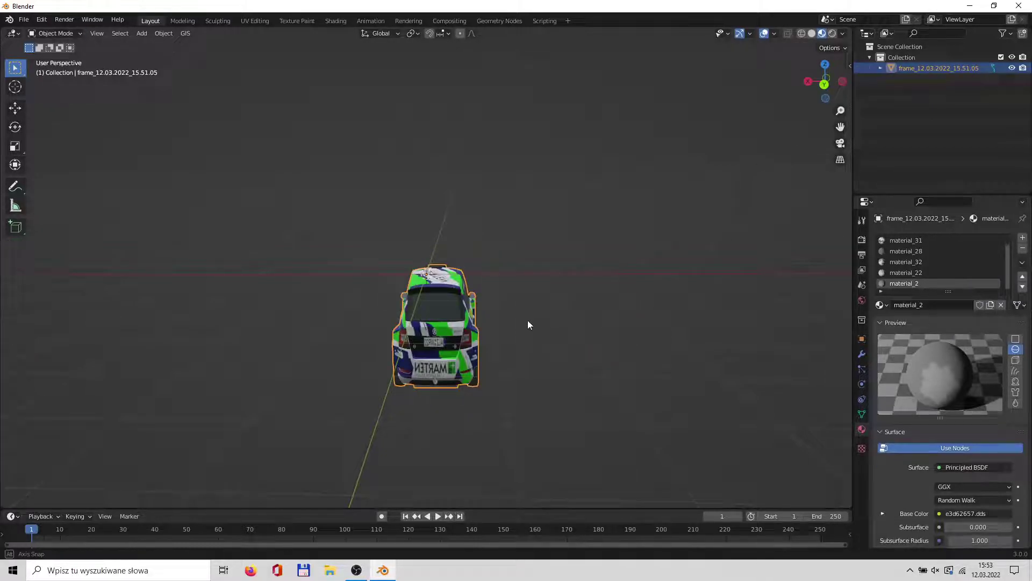
Orbit to the car's underside and make material_32 the active slot
middle_click_drag(528, 320, 633, 212)
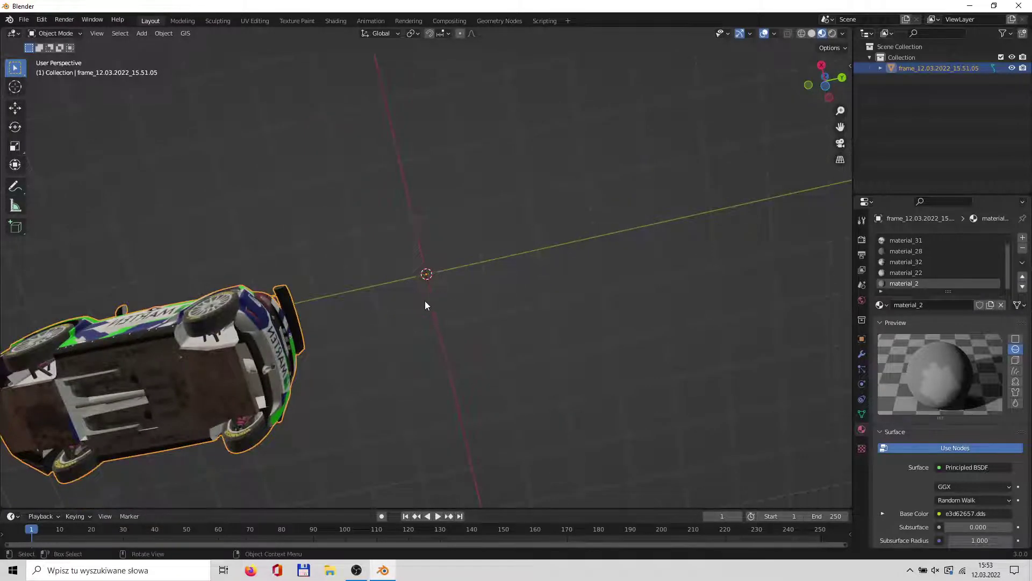
middle_click_drag(366, 310, 667, 248, "shift")
middle_click_drag(621, 280, 596, 281)
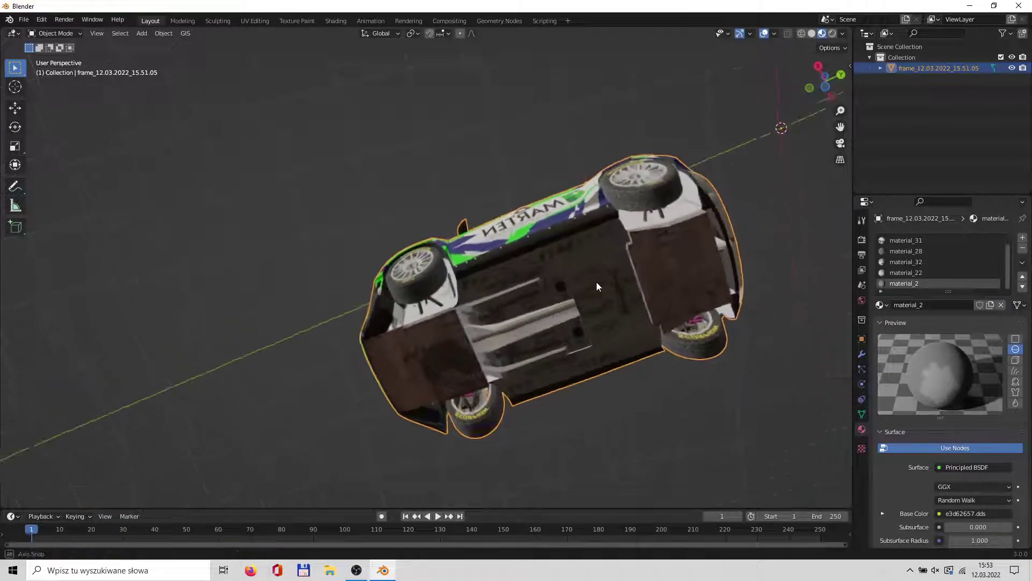
left_click(909, 274)
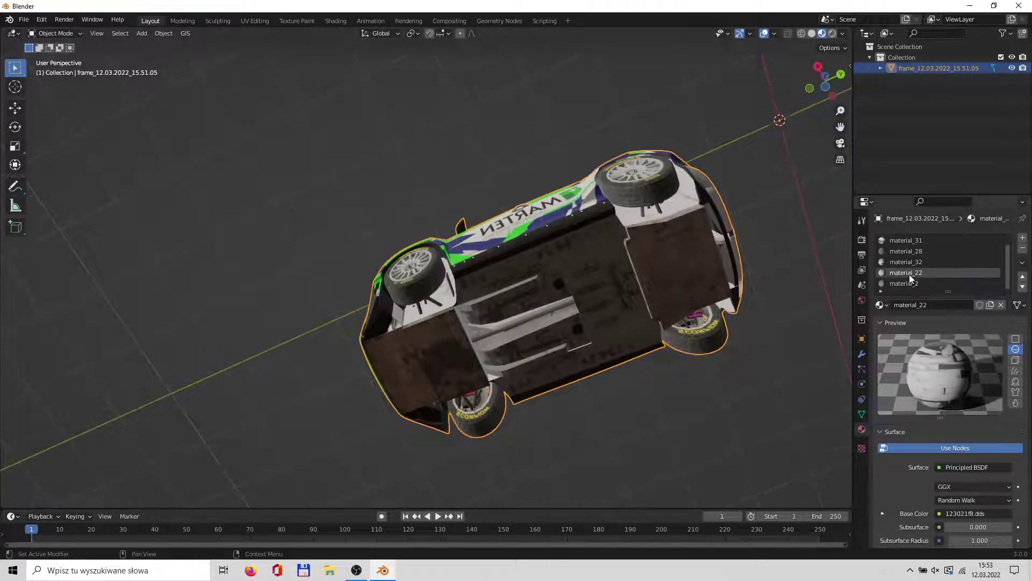
scroll(905, 253, "up", 1)
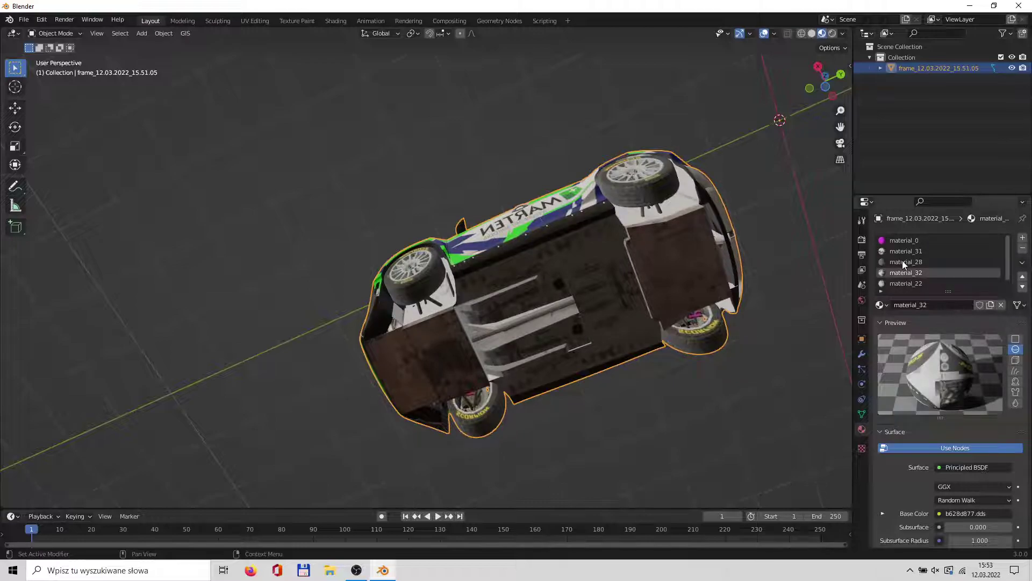
mouse_move(750, 267)
middle_mouse_down()
mouse_move(682, 280)
mouse_move(657, 320)
mouse_move(698, 316)
middle_mouse_up()
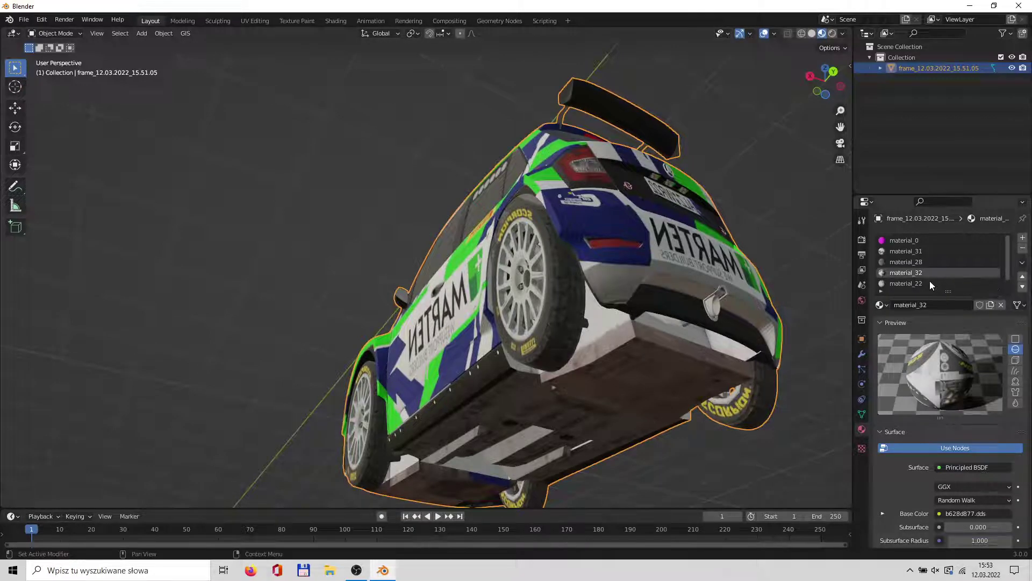
scroll(921, 279, "down", 1)
Step through the car's material slots, leaving material_22 active, and enter Edit Mode
left_click(910, 273)
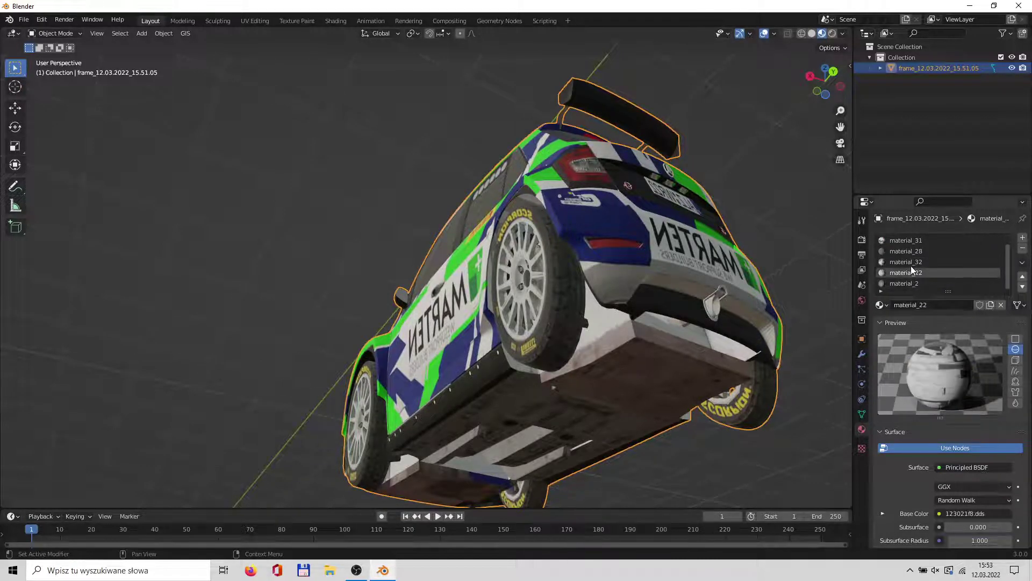
scroll(911, 269, "up", 1)
left_click(905, 240)
left_click(905, 263)
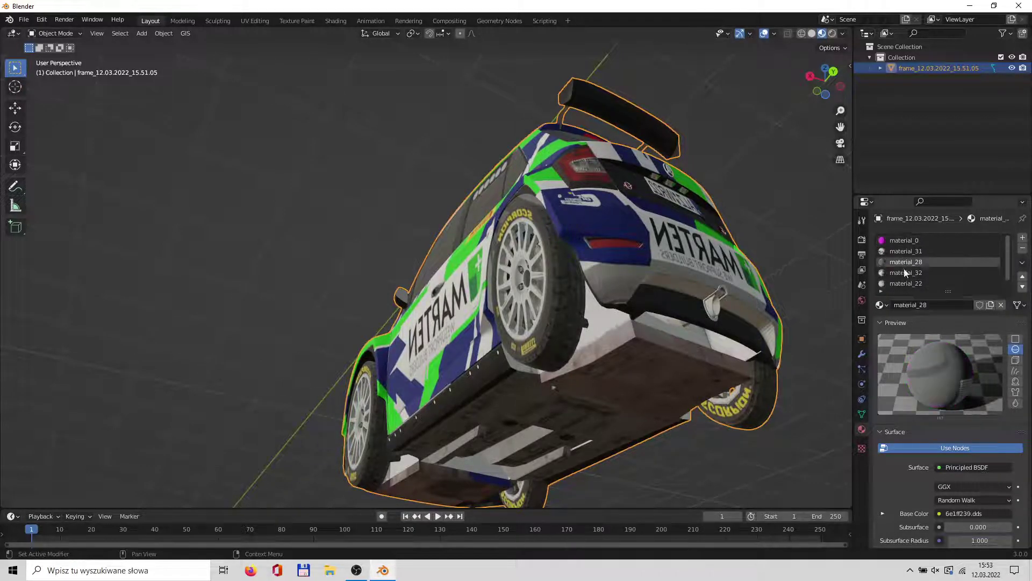
scroll(905, 274, "down", 1)
left_click(905, 273)
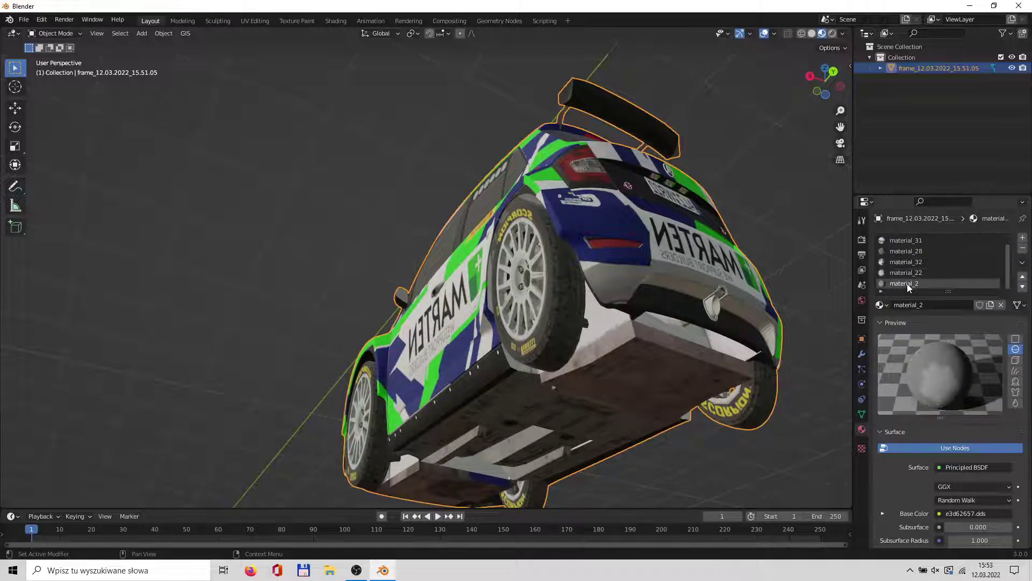
left_click(907, 273)
key("Tab")
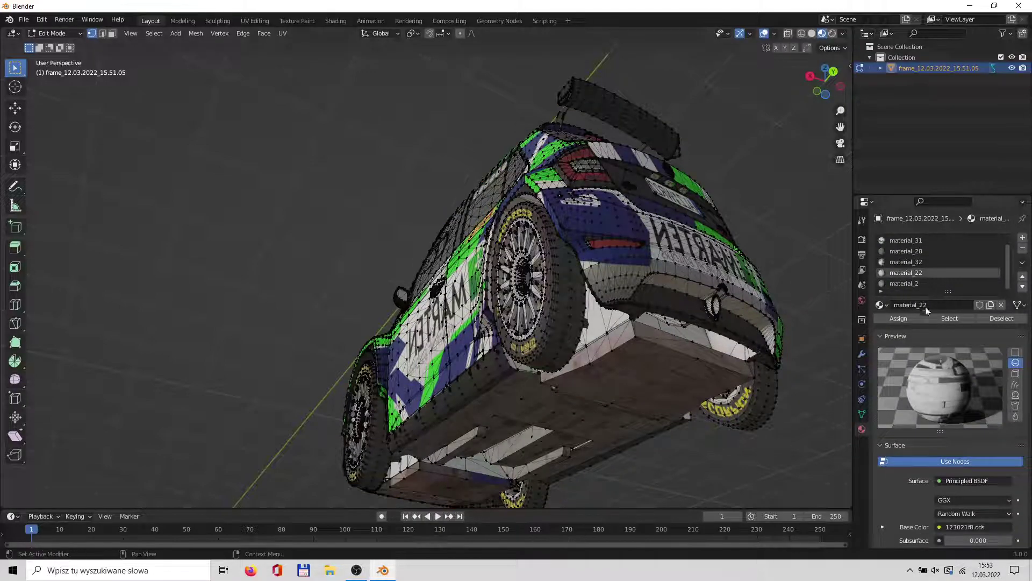
Browse the material slot list to find the car's materials
left_click(900, 281)
left_click(907, 262)
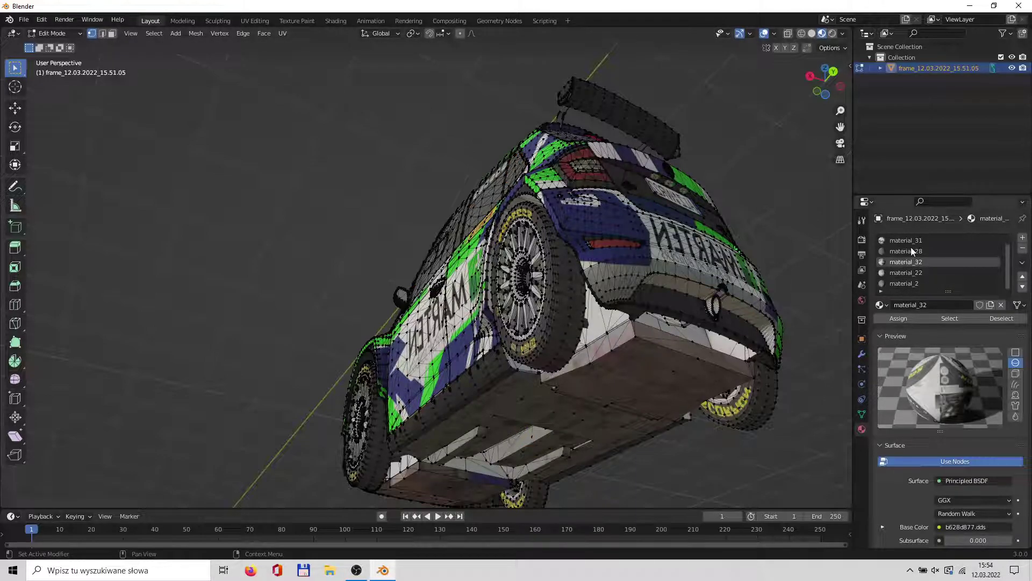
left_click(911, 250)
scroll(911, 250, "up", 1)
left_click(909, 250)
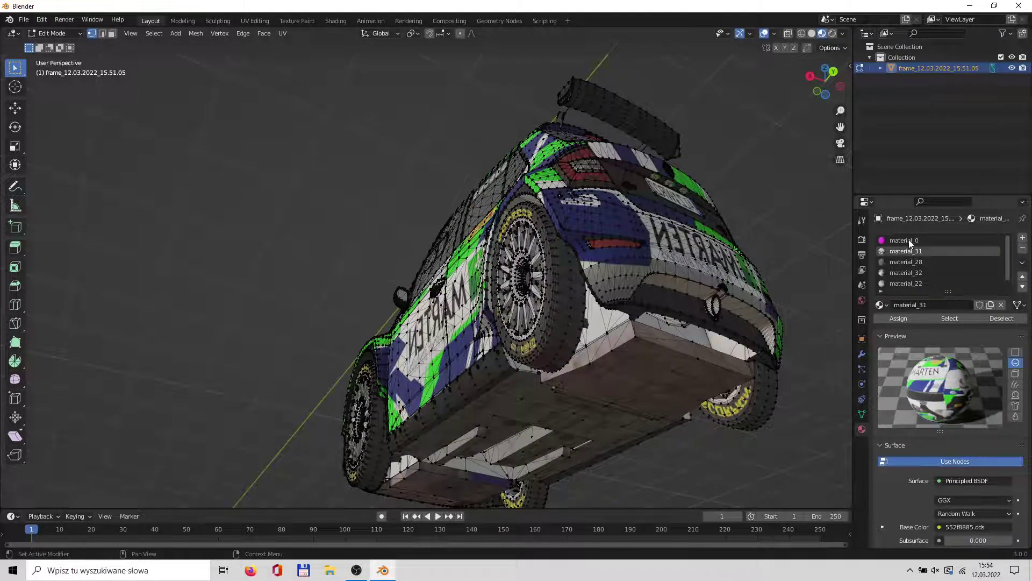
left_click(909, 240)
scroll(905, 258, "down", 1)
left_click(914, 283)
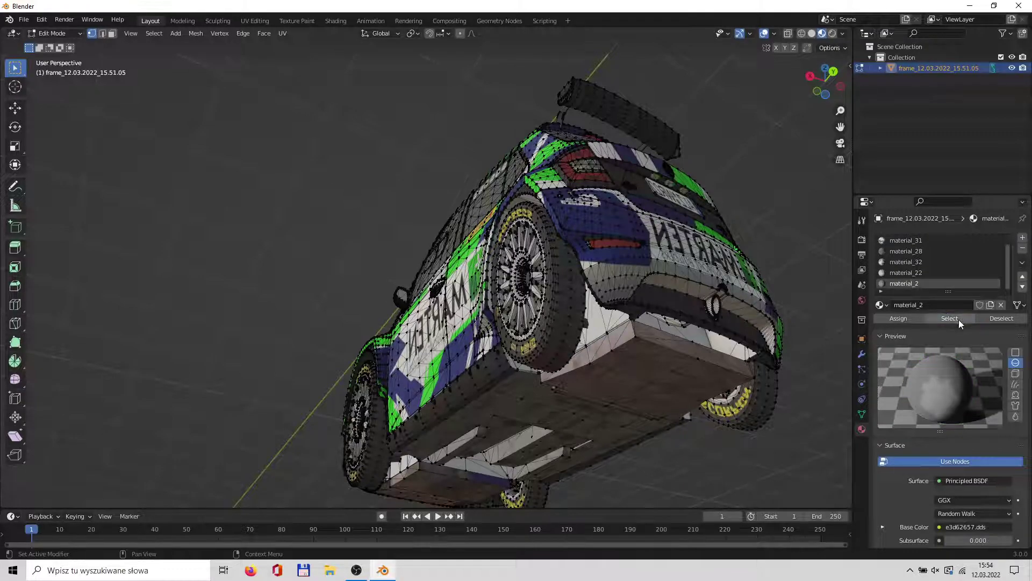
Select all faces using material_22, material_32, material_28 and material_31
left_click(922, 273)
left_click(945, 318)
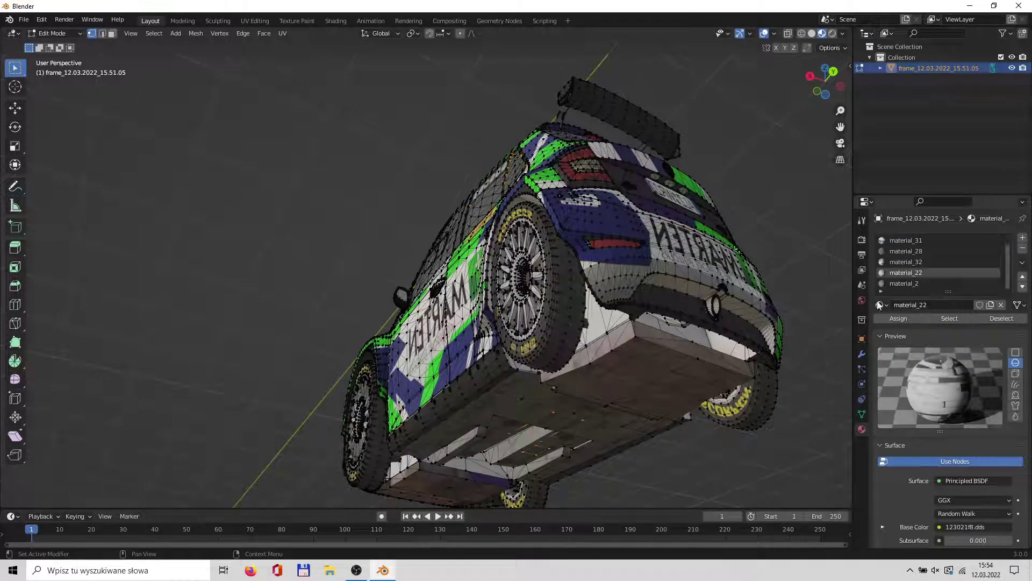
left_click(898, 263)
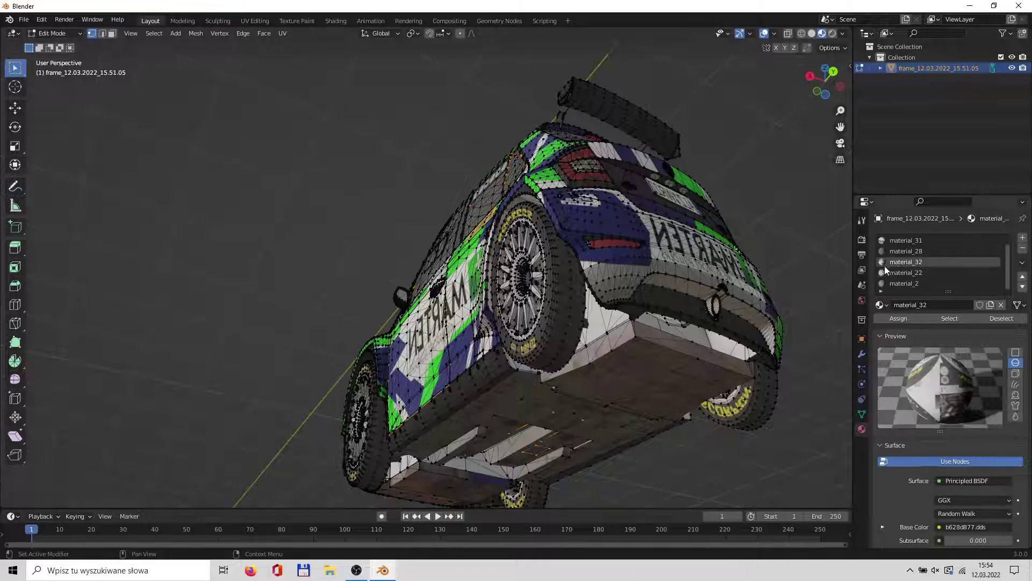
left_click(957, 317)
left_click(925, 251)
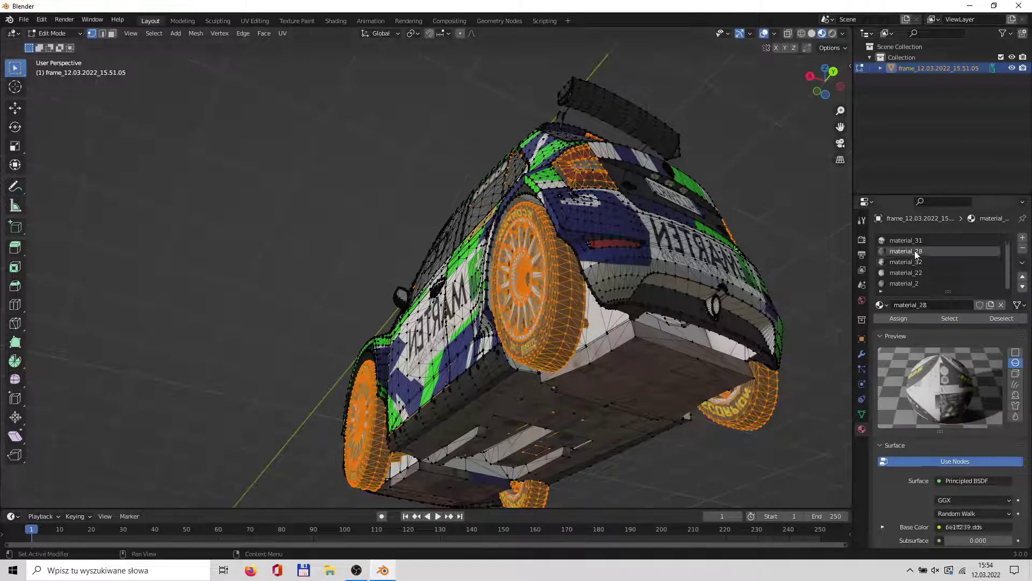
left_click(950, 316)
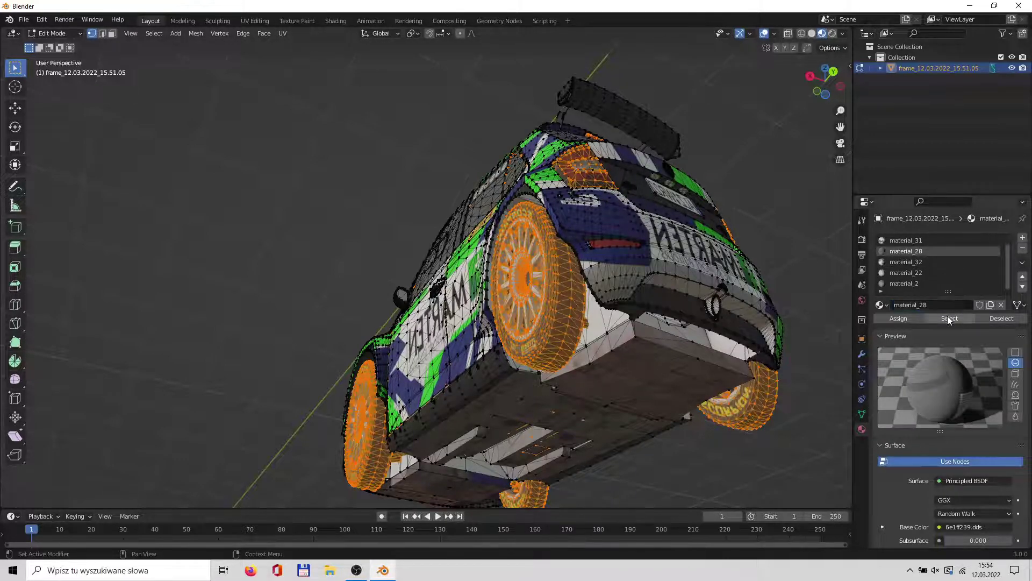
left_click(906, 240)
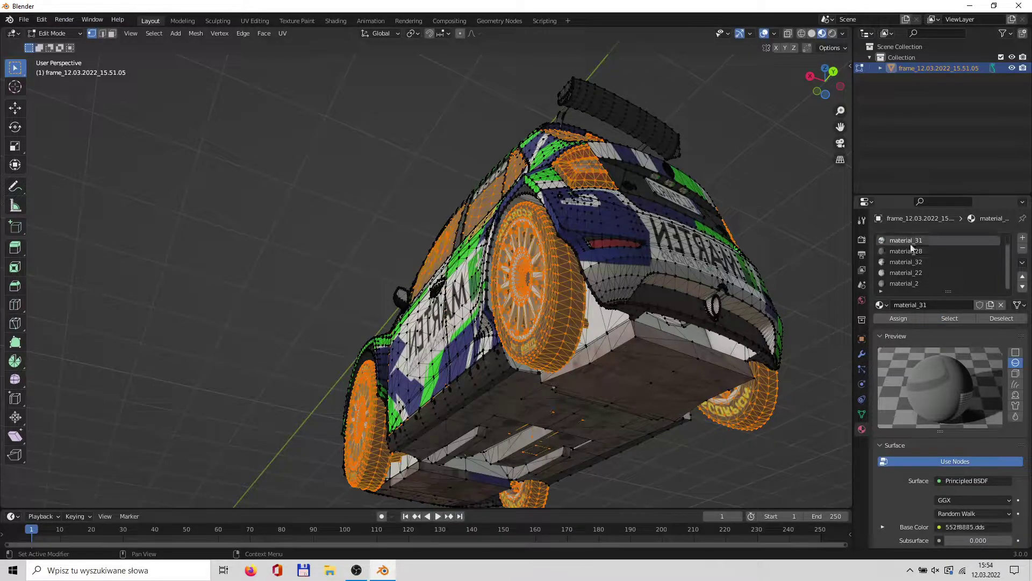
left_click(955, 321)
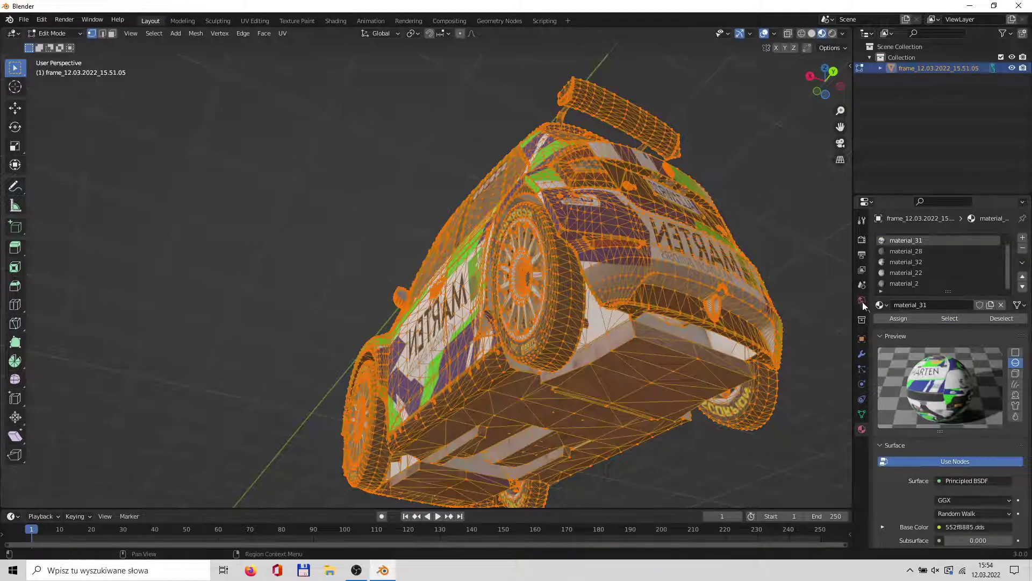
mouse_move(785, 322)
middle_mouse_down()
mouse_move(733, 323)
mouse_move(721, 351)
mouse_move(605, 359)
middle_mouse_up()
Set the car's Scale X to -1 in the sidebar Item tab to mirror it
key("Tab")
scroll(717, 272, "down", 3)
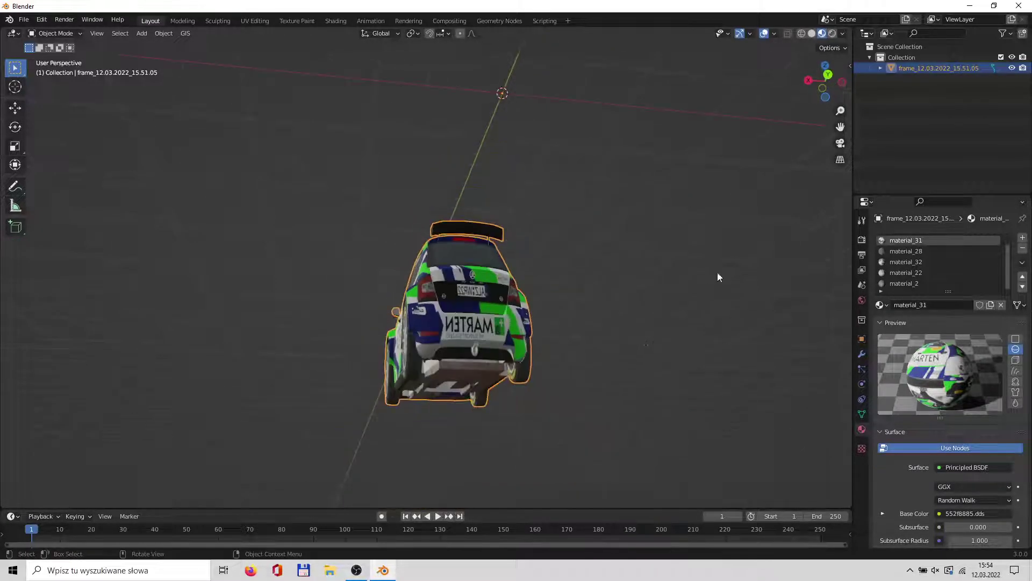
key("Tab")
left_click(847, 56)
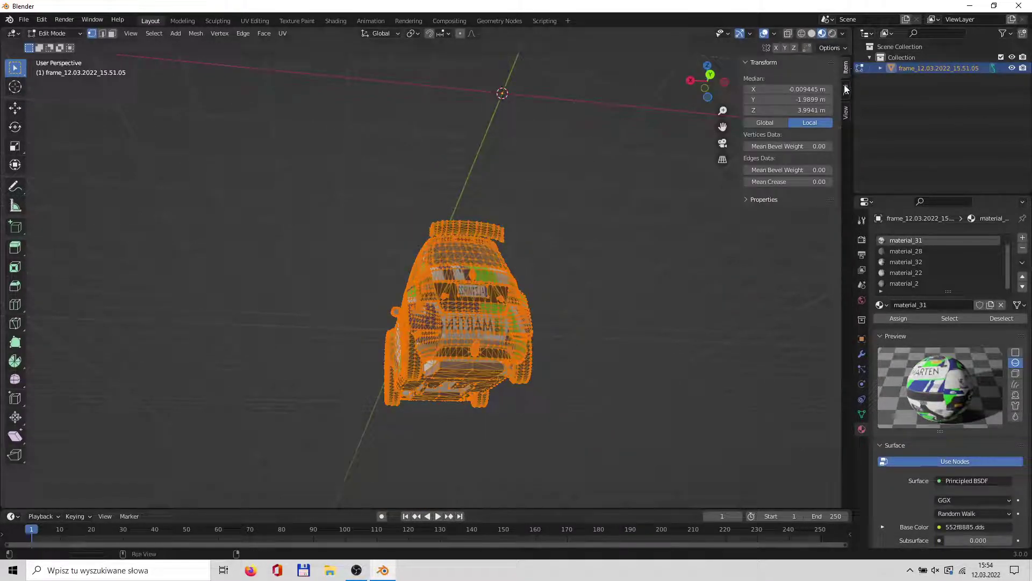
key("Tab")
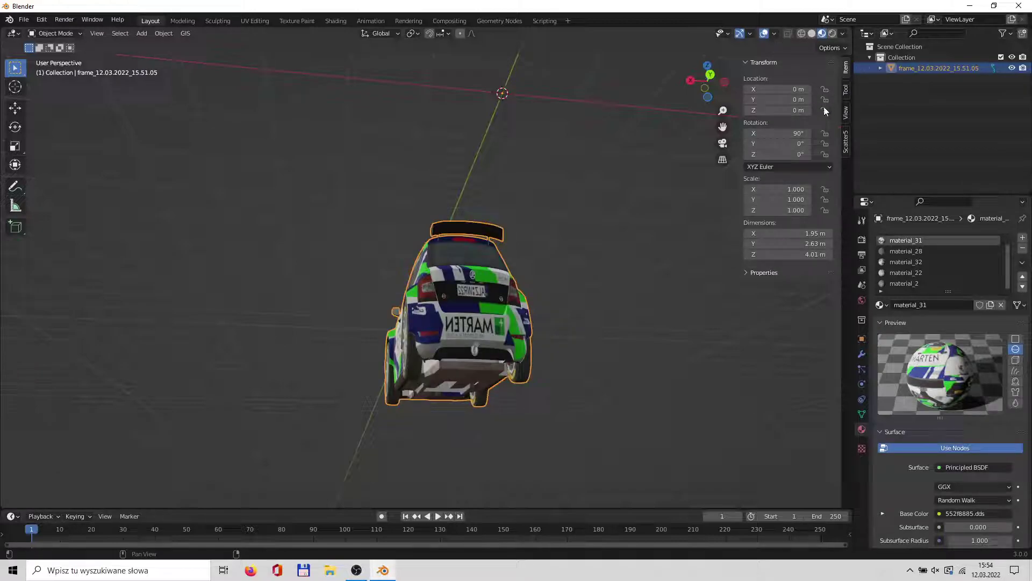
left_click(789, 189)
type("-1.000")
key("Return")
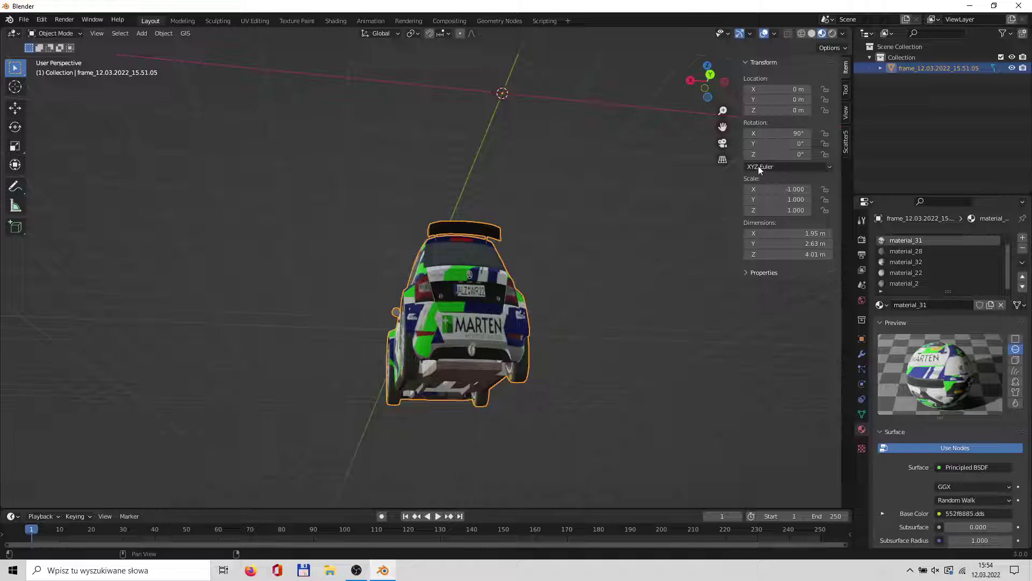
Inspect the mirrored car from a three-quarter view, leaving it in place
mouse_move(672, 204)
middle_mouse_down()
mouse_move(593, 231)
mouse_move(646, 228)
middle_mouse_up()
mouse_move(679, 293)
middle_mouse_down()
mouse_move(518, 341)
mouse_move(532, 341)
mouse_move(535, 326)
middle_mouse_up()
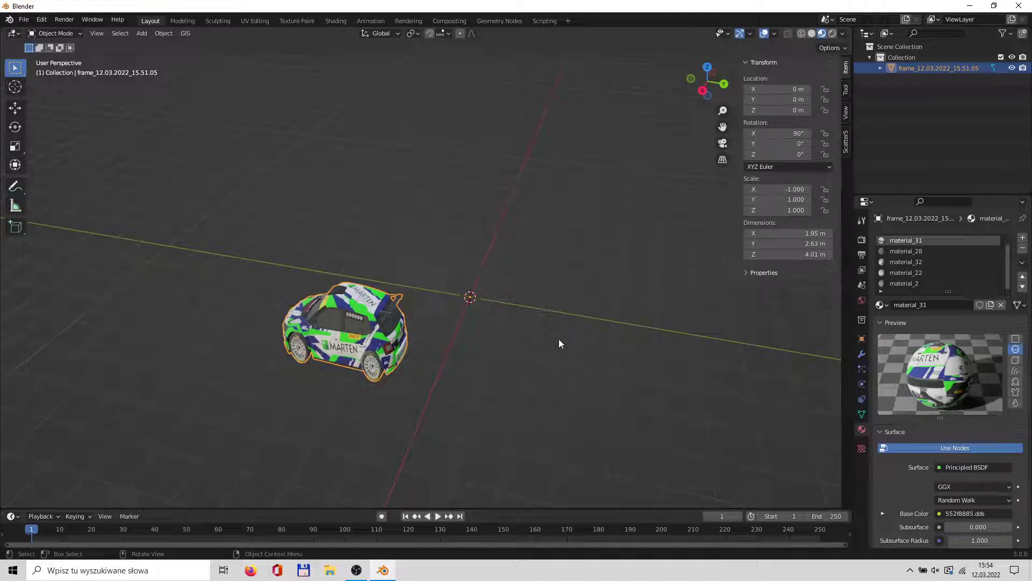
key("g")
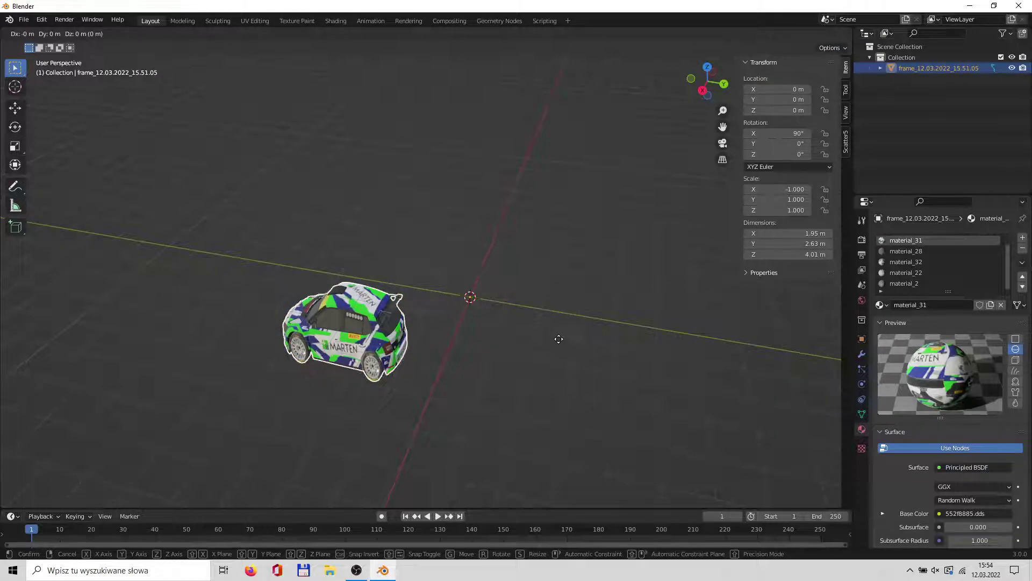
left_click(559, 339)
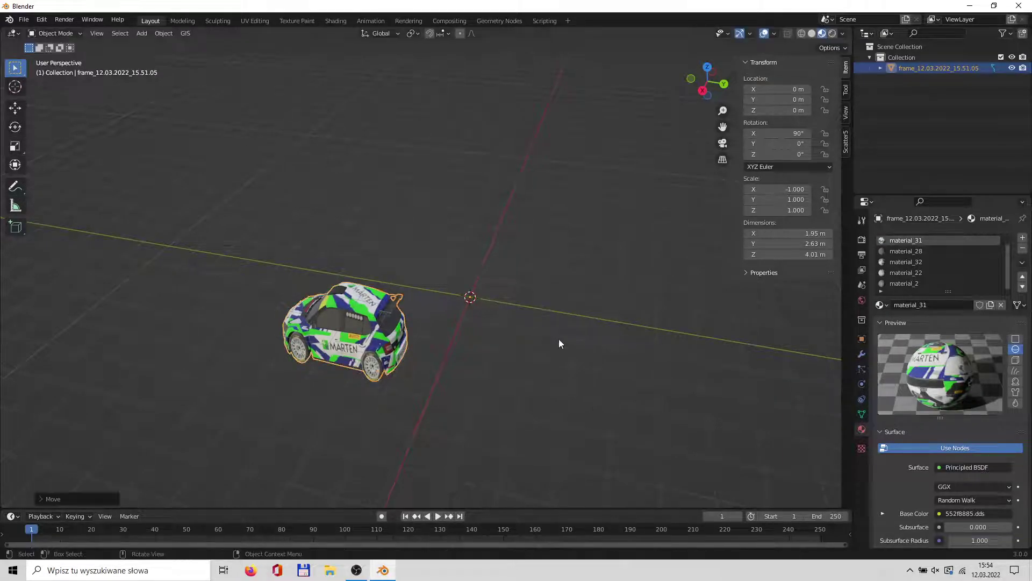
Gizmo-move the car to Y 4.6525 m, Z 2.424 m and rotate it to 92° about X
left_click(16, 108)
mouse_move(510, 302)
left_mouse_down()
mouse_move(569, 289)
mouse_move(598, 194)
left_mouse_up()
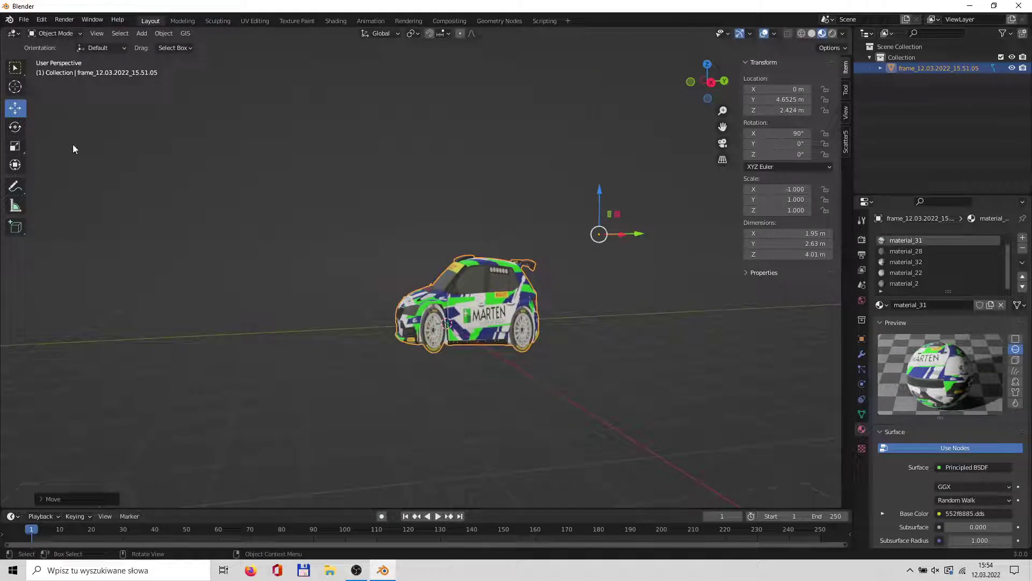
left_click(17, 129)
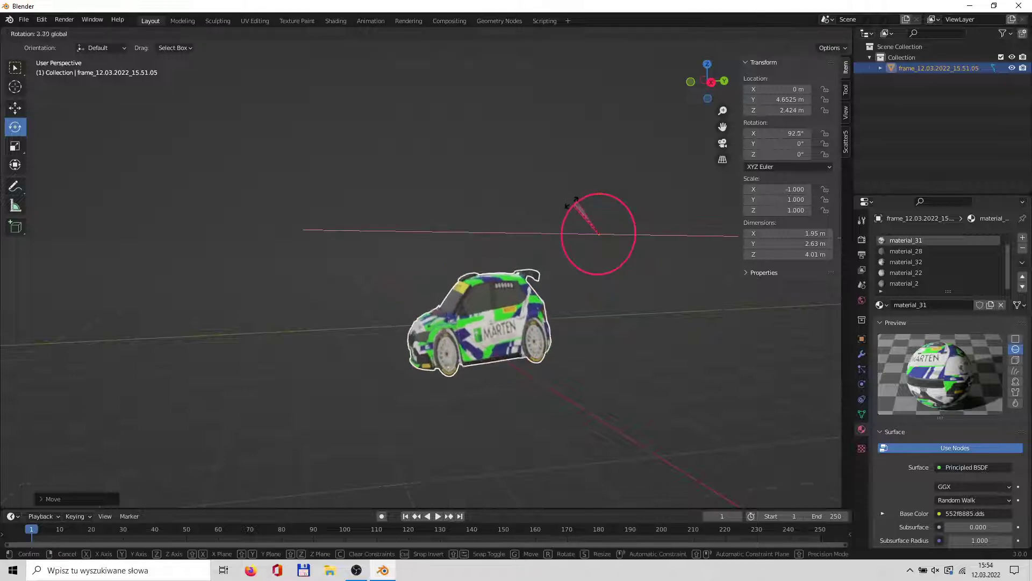
left_click_drag(579, 199, 574, 203)
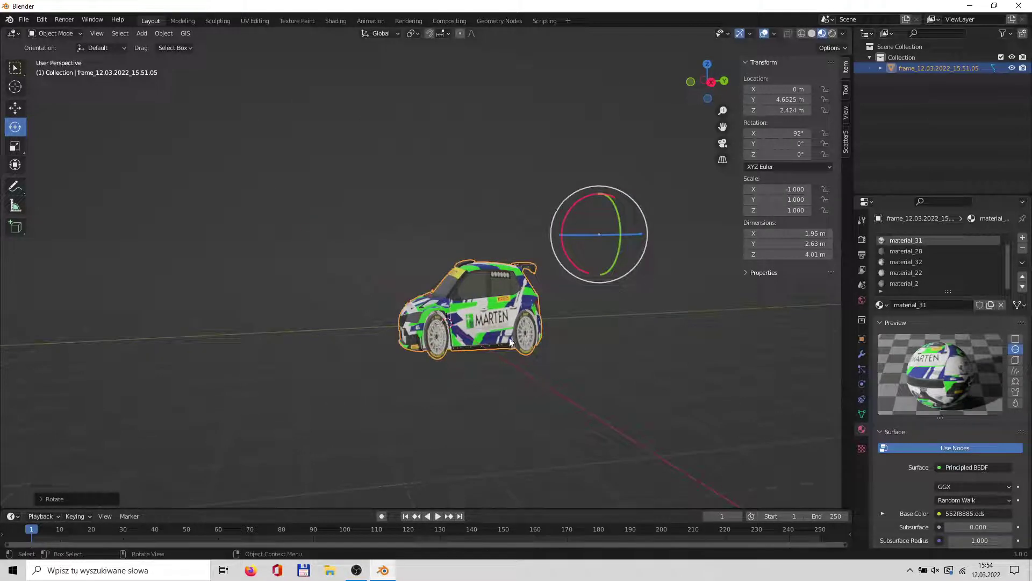
left_click(501, 376)
mouse_move(501, 376)
middle_mouse_down()
mouse_move(618, 365)
mouse_move(462, 394)
middle_mouse_up()
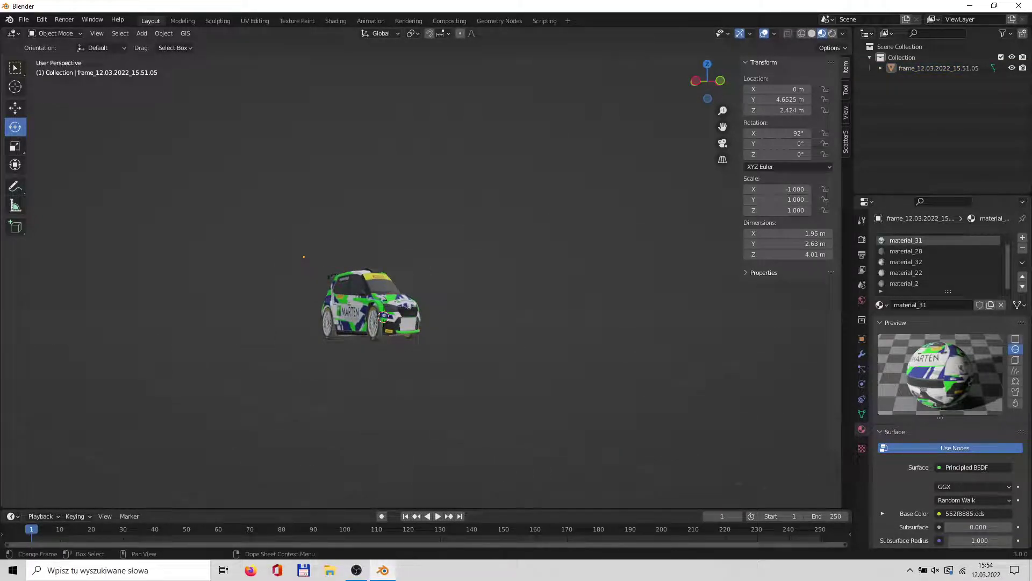
left_click(357, 570)
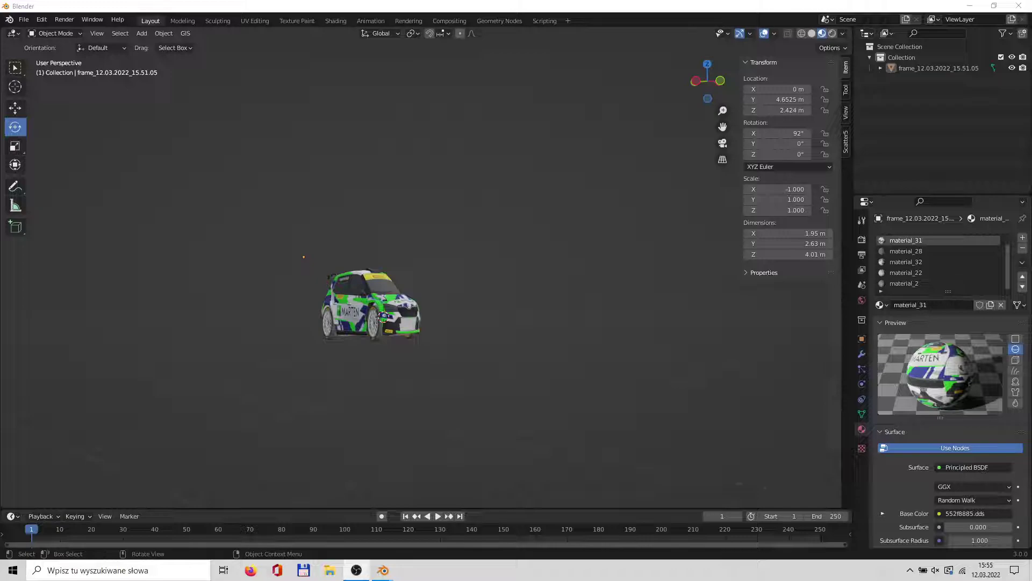
Set the car's X dimension to 2.56 m and Y dimension to 1.9 m
left_click(371, 309)
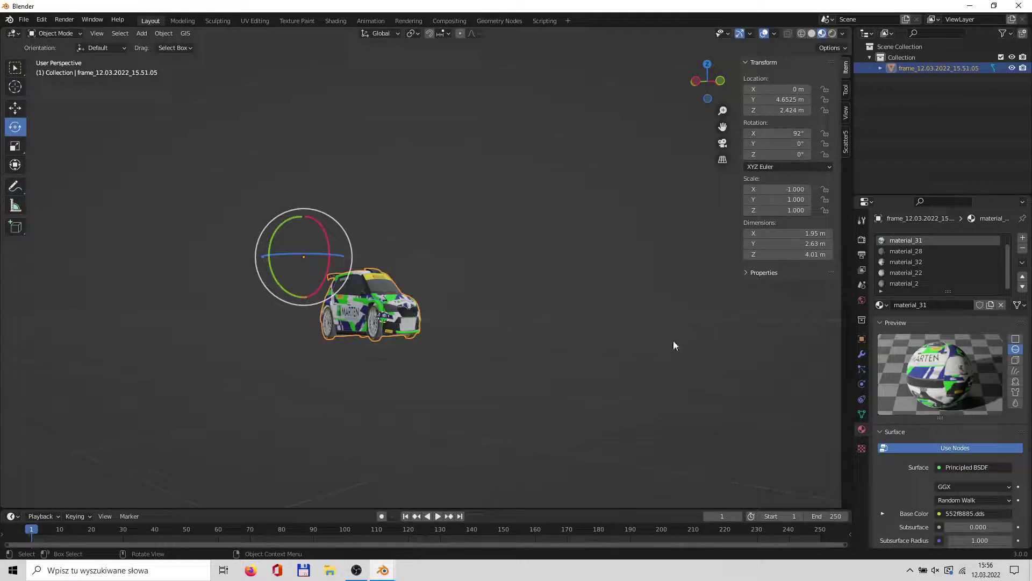
left_click(802, 236)
type("2.56")
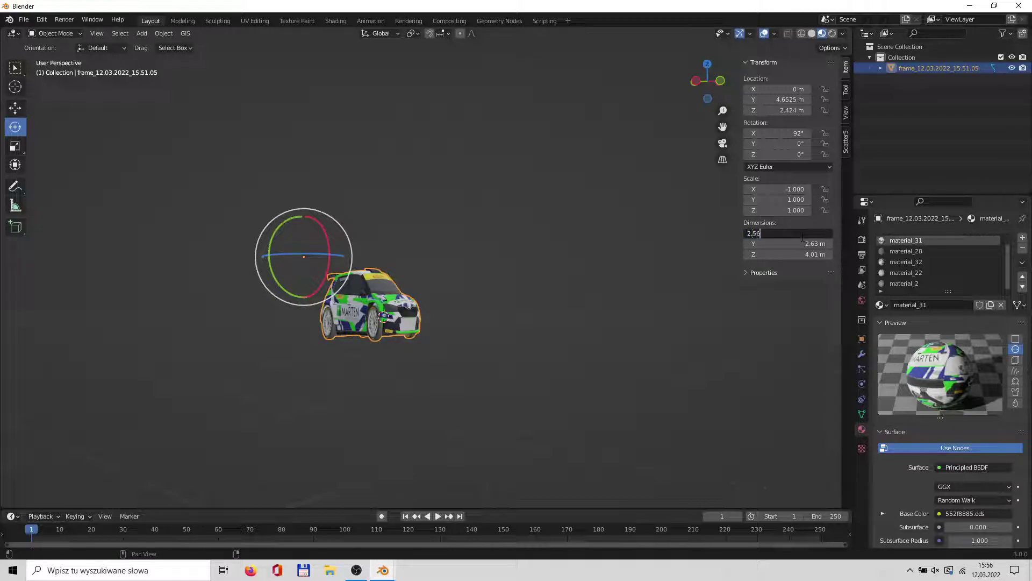
key("Return")
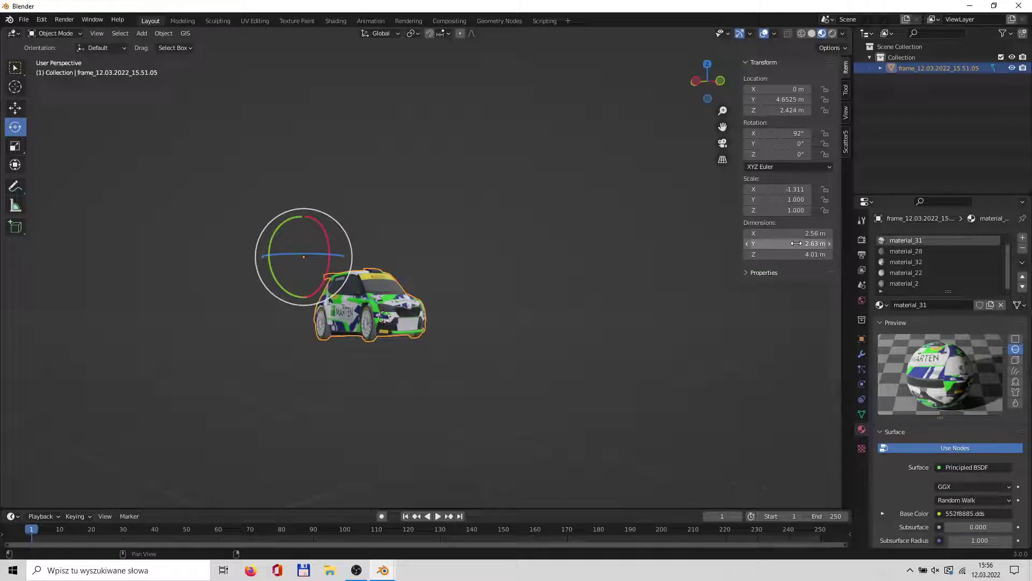
left_click(796, 244)
type("1.9")
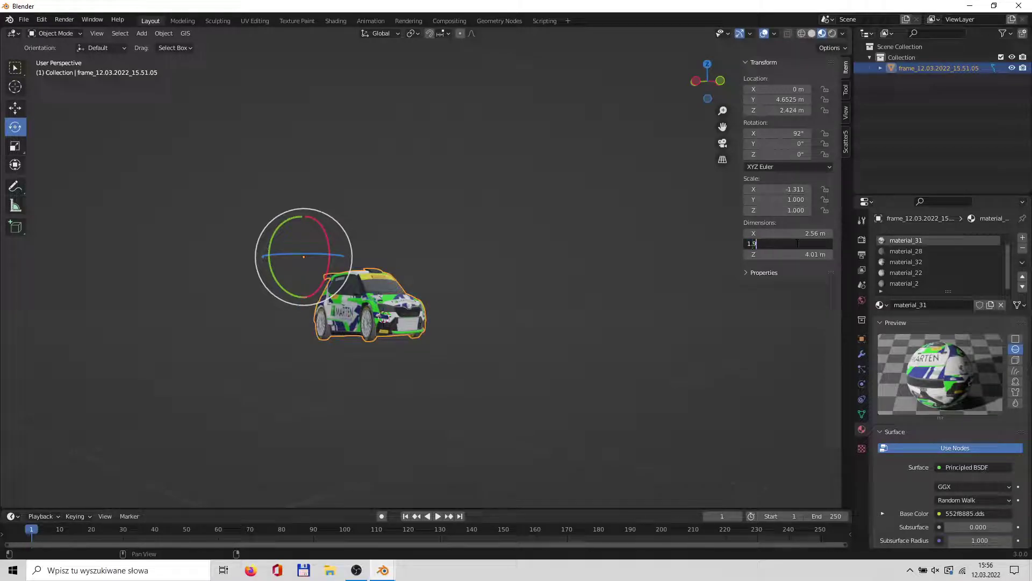
key("Return")
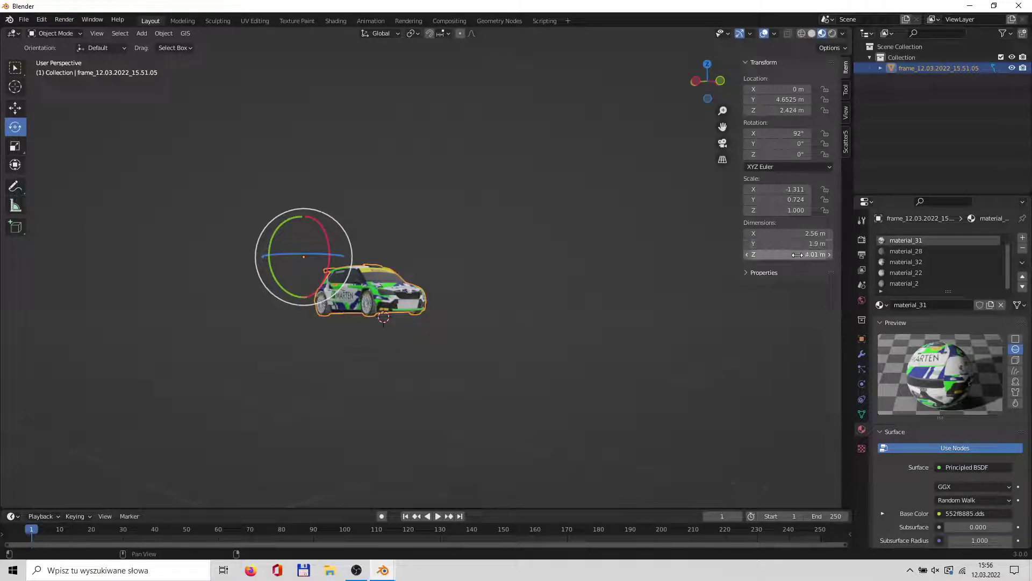
Set the car's Z dimension to 4.71 m and check it from the side and front
middle_click_drag(611, 309, 483, 340)
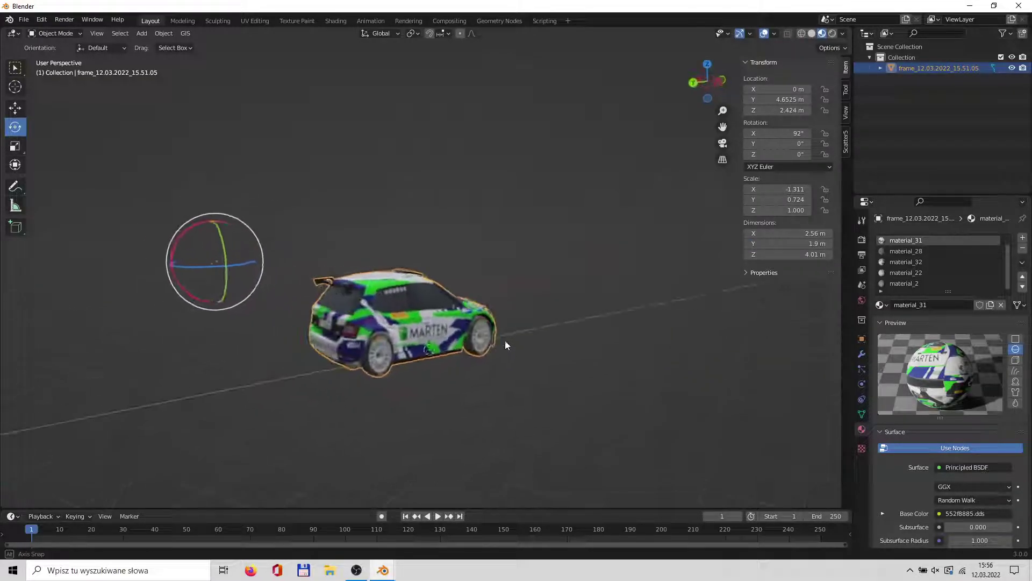
left_click(790, 254)
type("4.81")
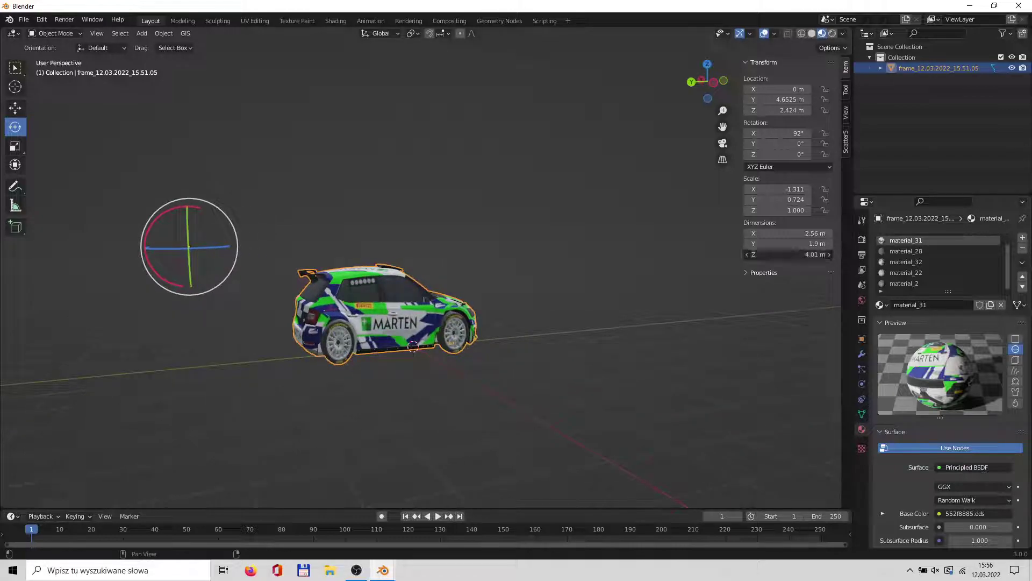
key("Return")
left_click_drag(790, 254, 780, 254)
mouse_move(671, 321)
middle_mouse_down()
mouse_move(501, 357)
mouse_move(375, 359)
middle_mouse_up()
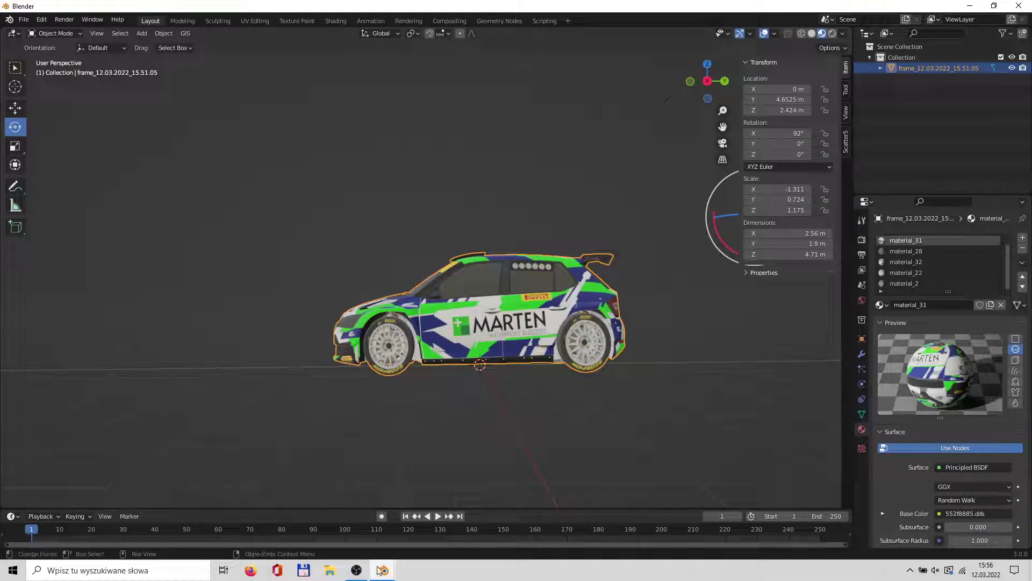
middle_click_drag(464, 404, 523, 413)
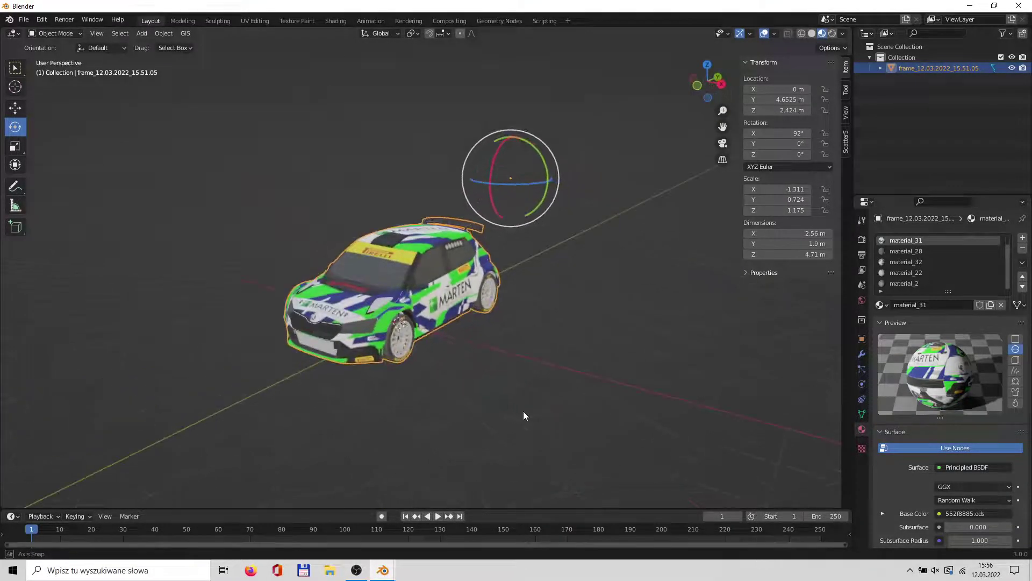